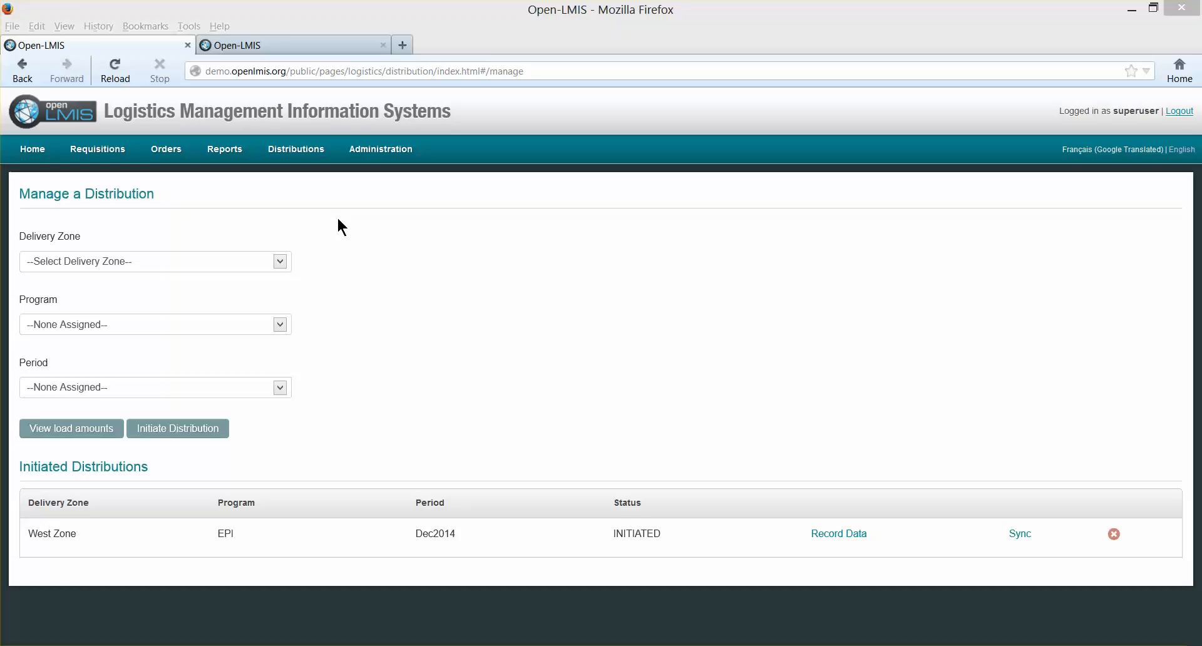
- Open data recording for the West Zone EPI Dec2014 distribution, choose F3060B - Morris Dispensary, and look through its Refrigerators and EPI Inventory sections
left_click(828, 534)
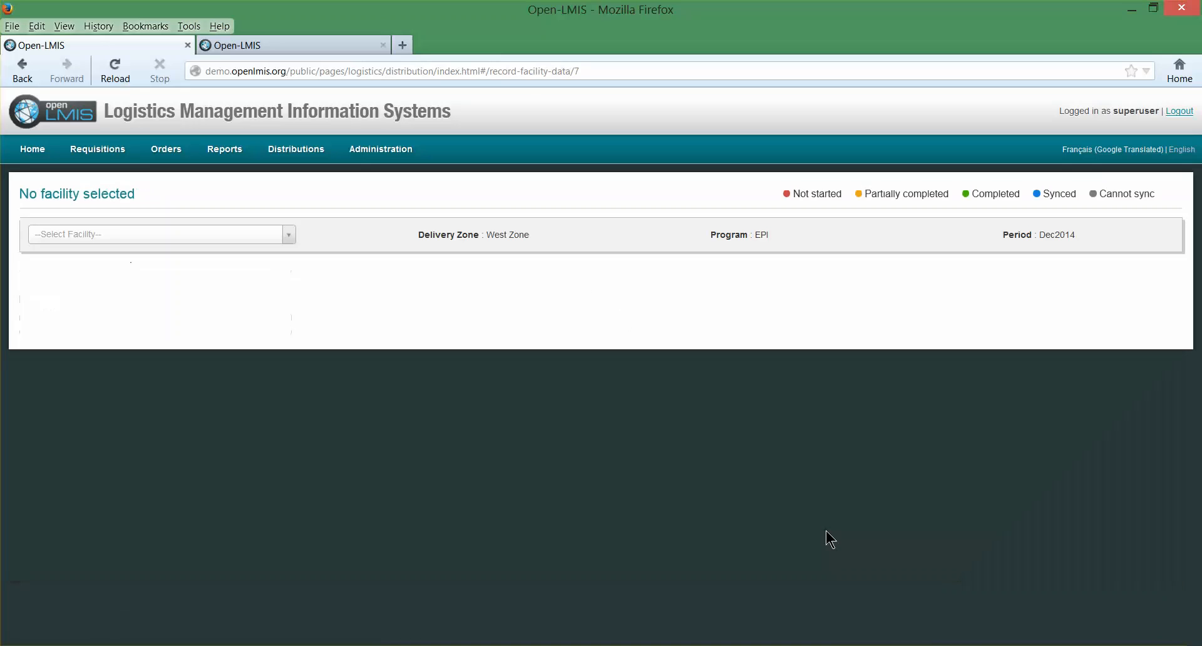
left_click(290, 239)
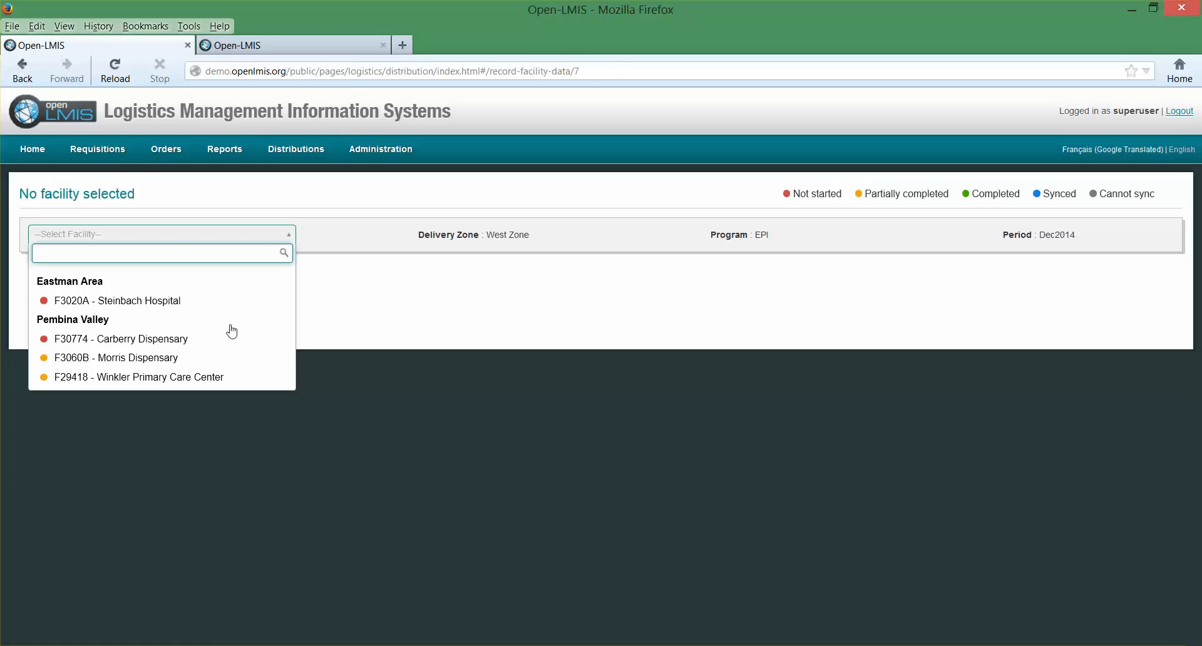
left_click(167, 359)
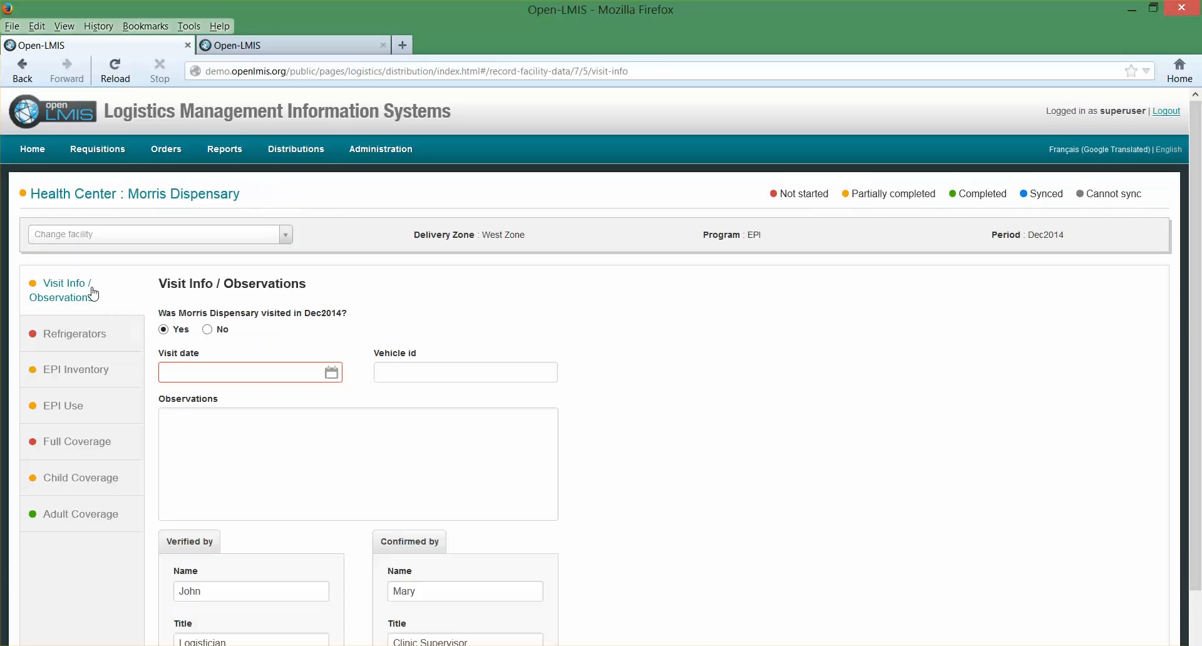
left_click(107, 339)
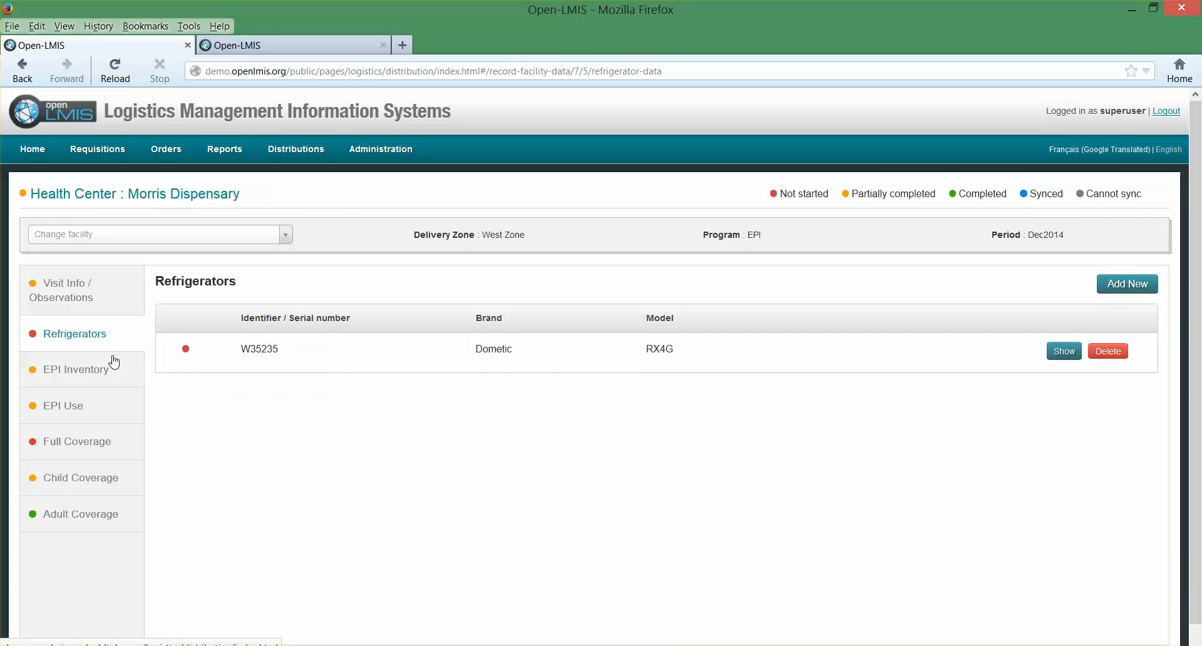
left_click(115, 373)
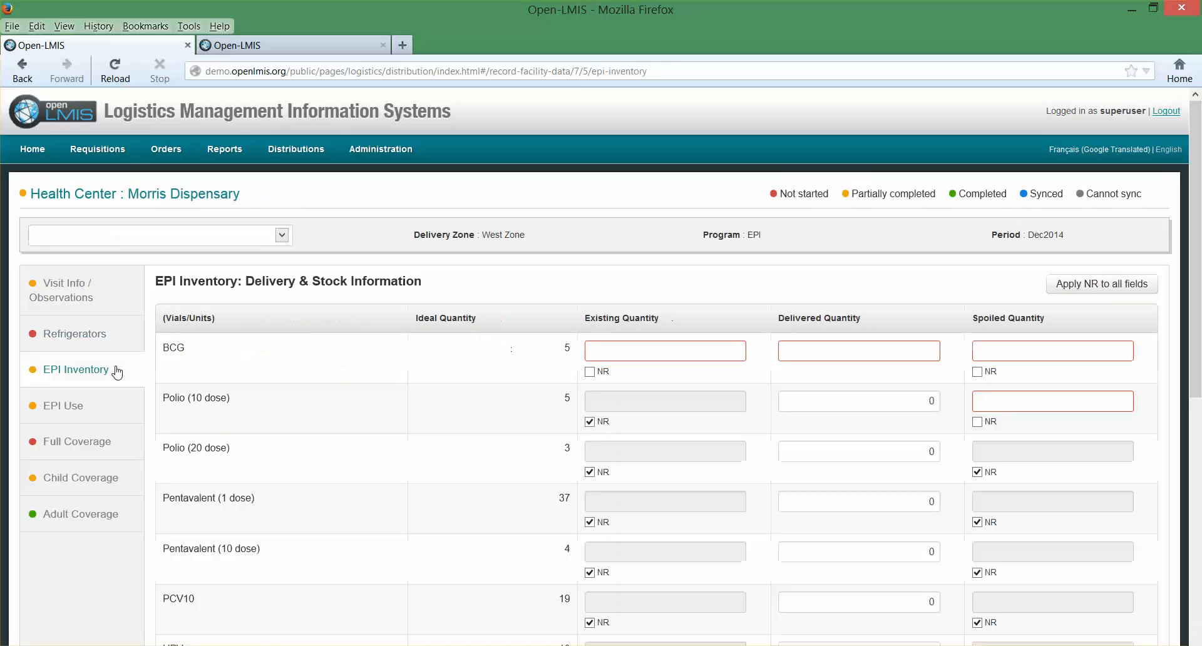
- In Visit Info / Observations, enter the observation "No stocks out in the last month, performing well."
left_click(109, 300)
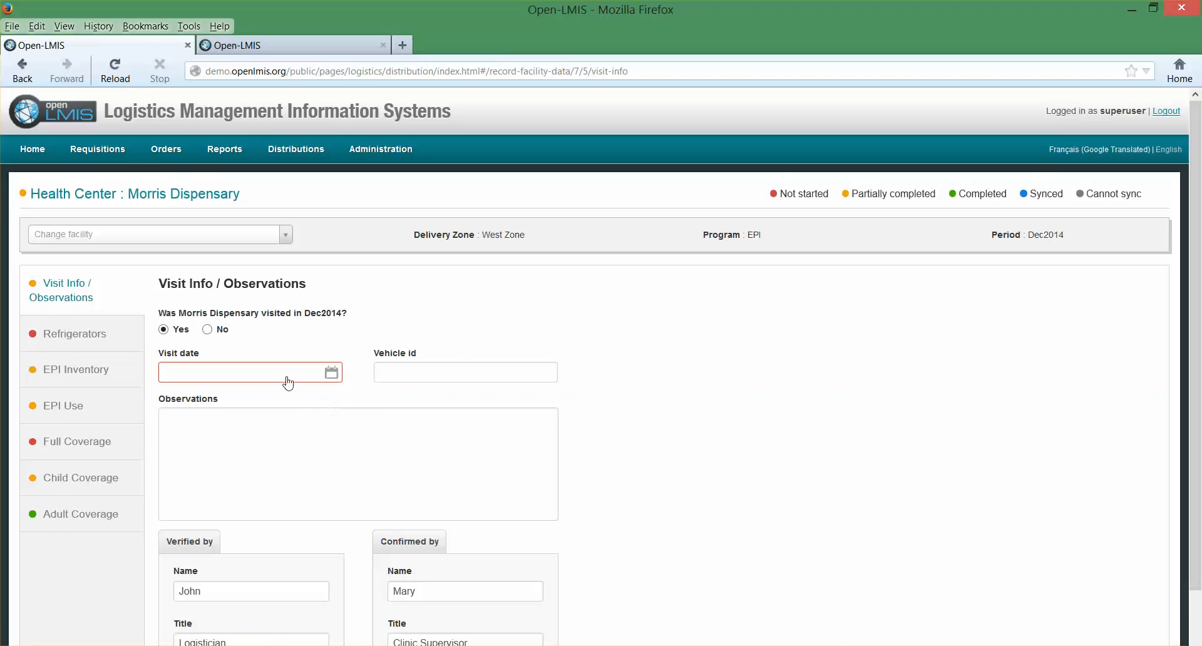
left_click(278, 442)
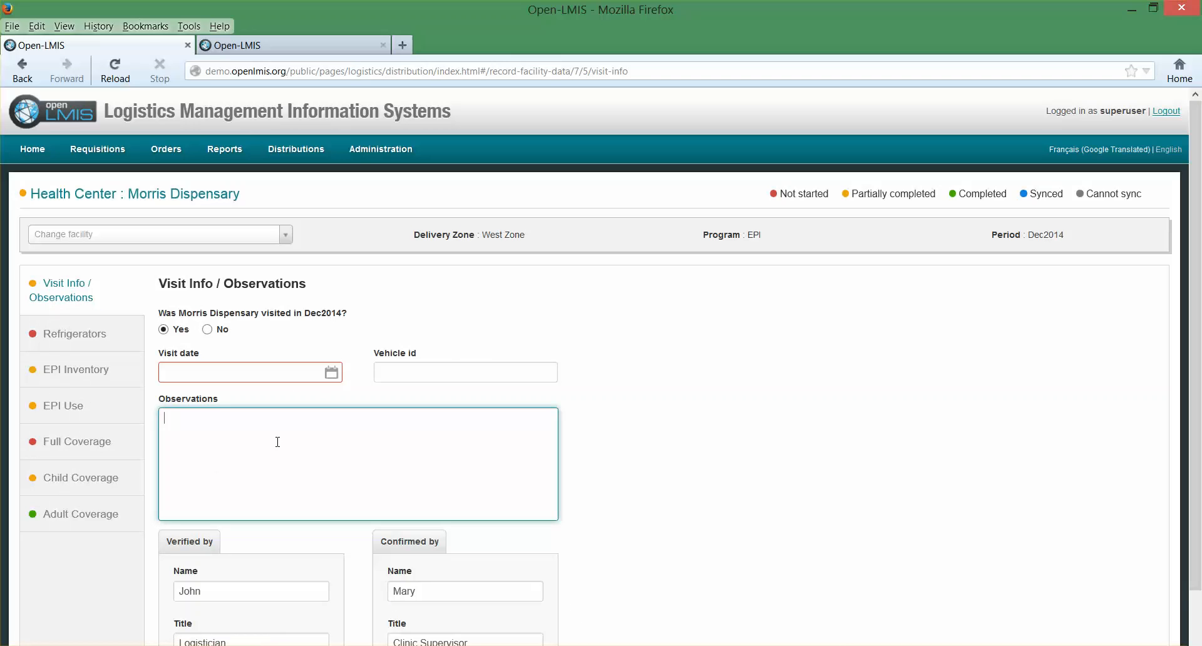
type("No stock")
type("s out in the last")
type(" mot")
type("nth, p")
type("erforming well")
type(".")
- Set the visit's vehicle id to AMS-234 and its visit date to 29/12/2014
left_click(413, 372)
type("AMS-234")
left_click(268, 376)
left_click(197, 522)
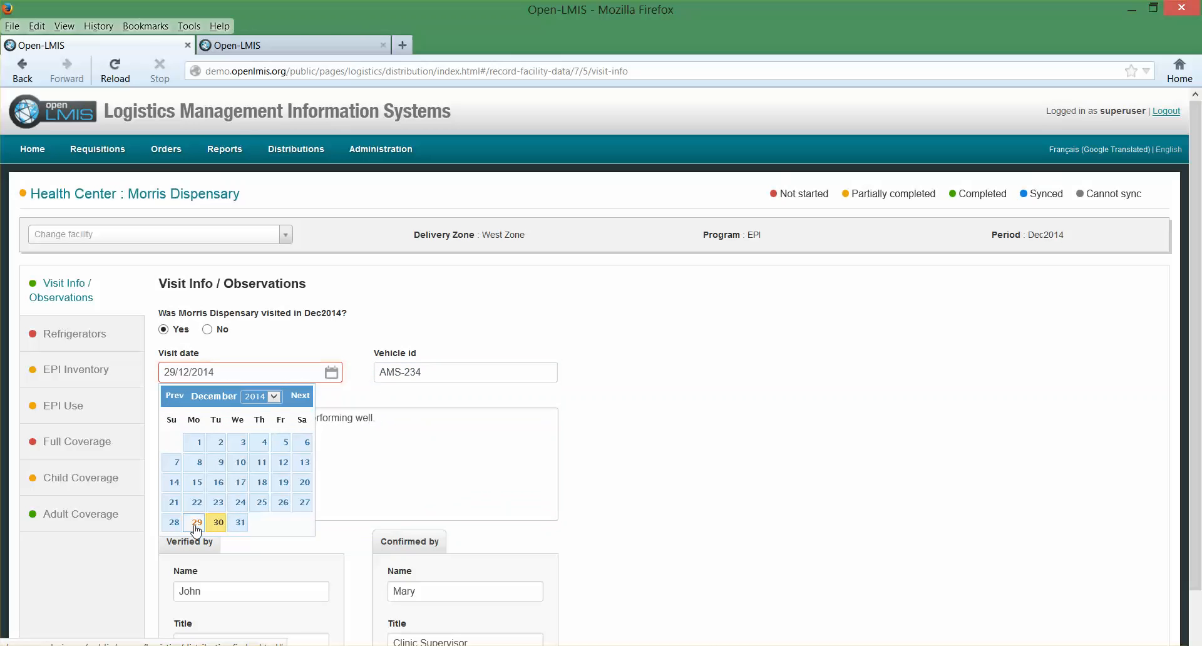
scroll(482, 601, "down", 2)
scroll(486, 582, "up", 2)
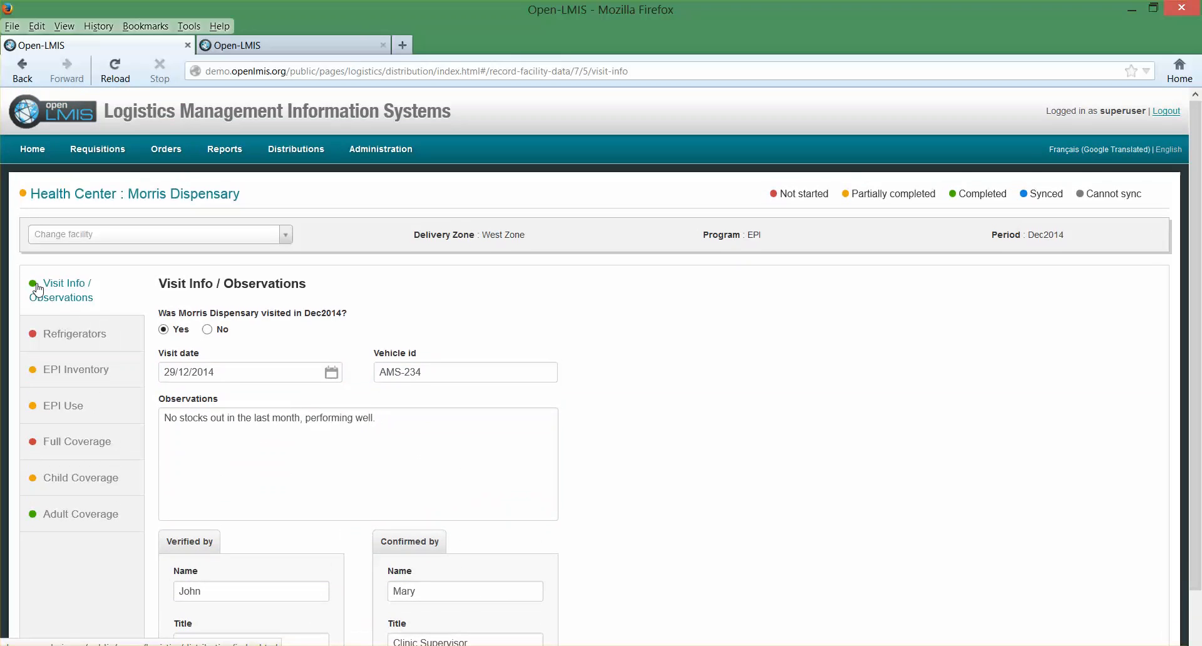
- For refrigerator W35235, set the arrival temperature to 4 °C and report a problem since the last visit
left_click(73, 339)
left_click(1064, 351)
left_click(289, 384)
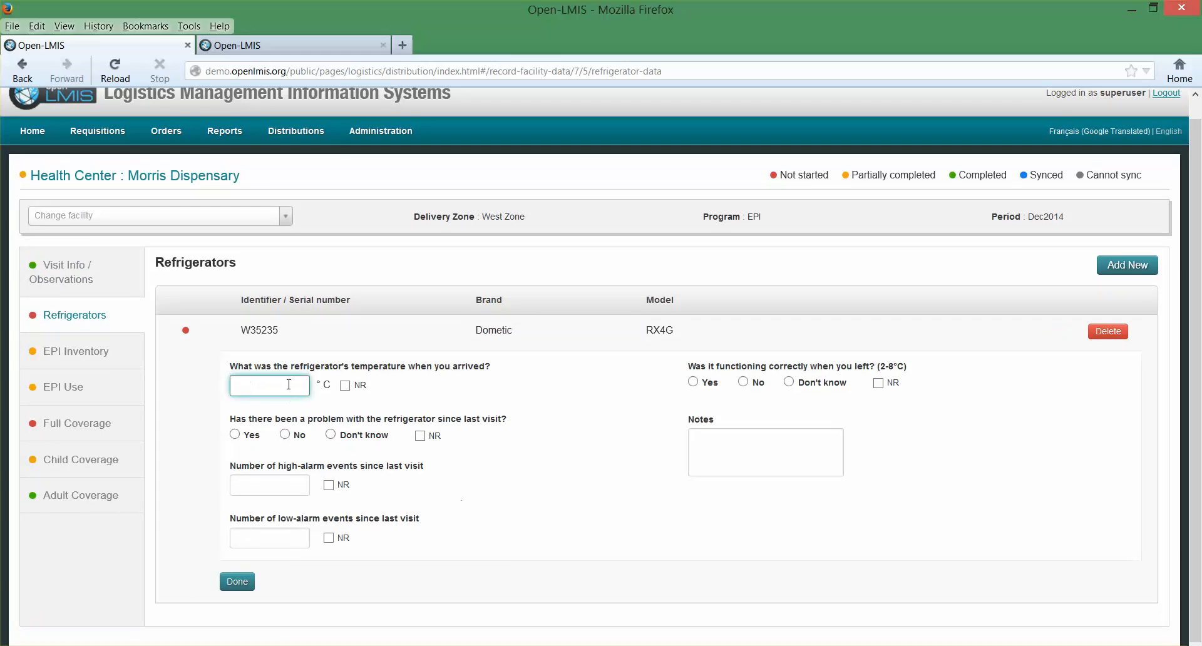
type("4")
left_click(235, 434)
- Record 2 high-alarm and 0 low-alarm events, mark the refrigerator as functioning correctly on departure, and finish its record
left_click(285, 490)
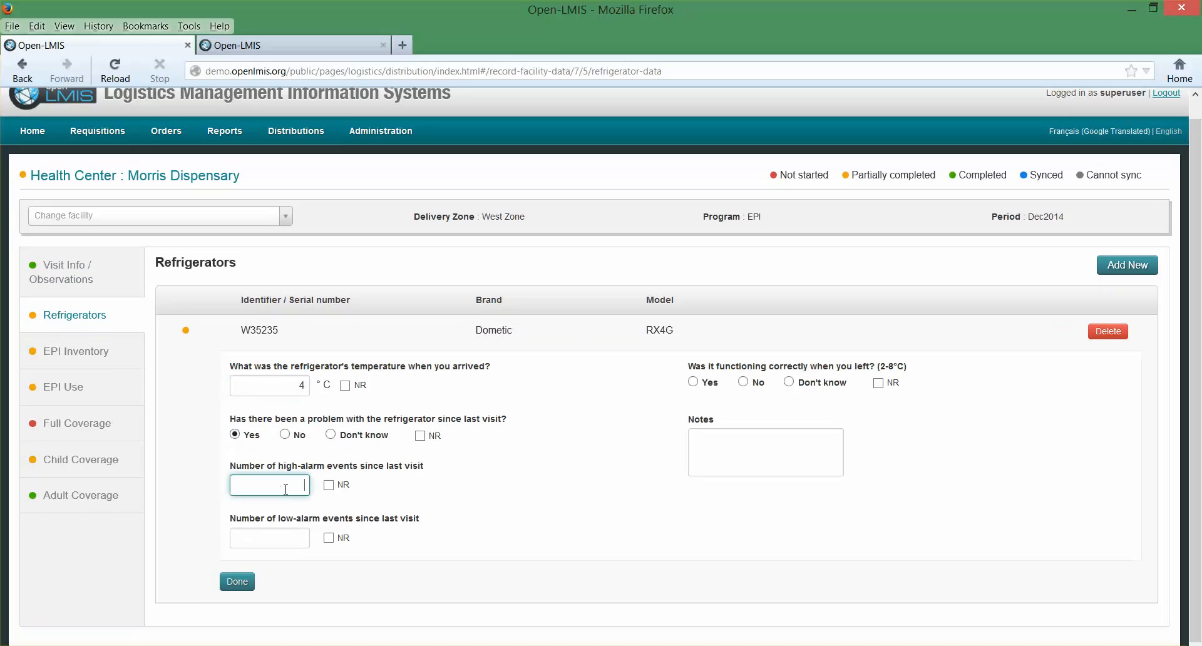
left_click(292, 529)
type("0")
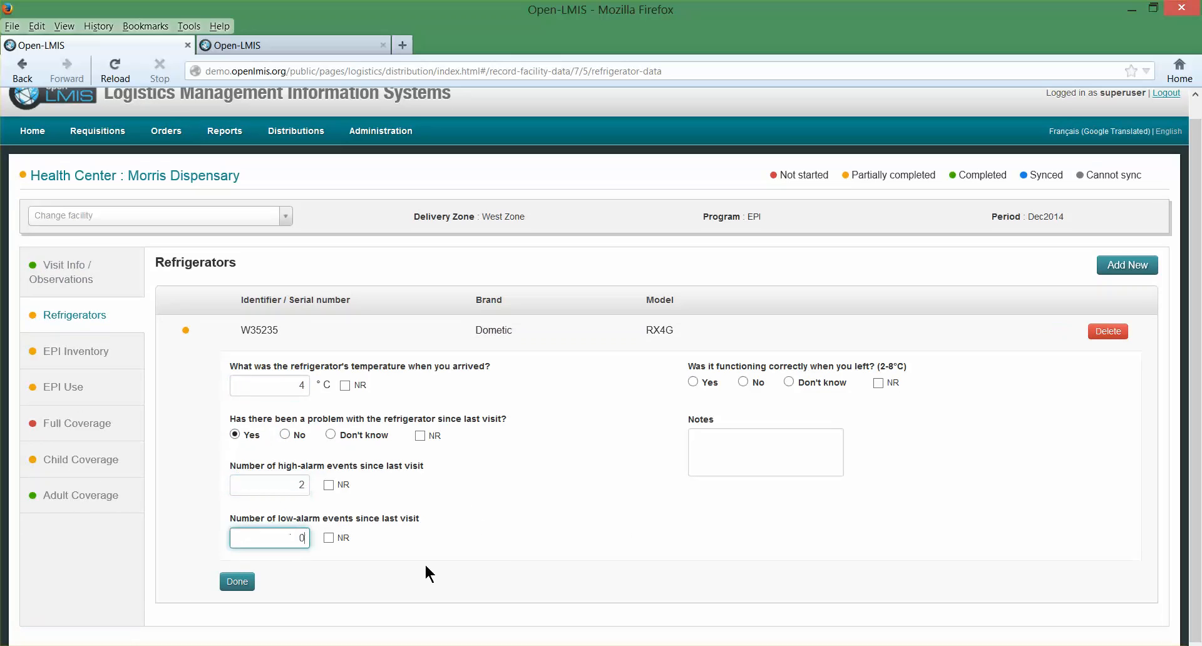
left_click(695, 382)
left_click(238, 581)
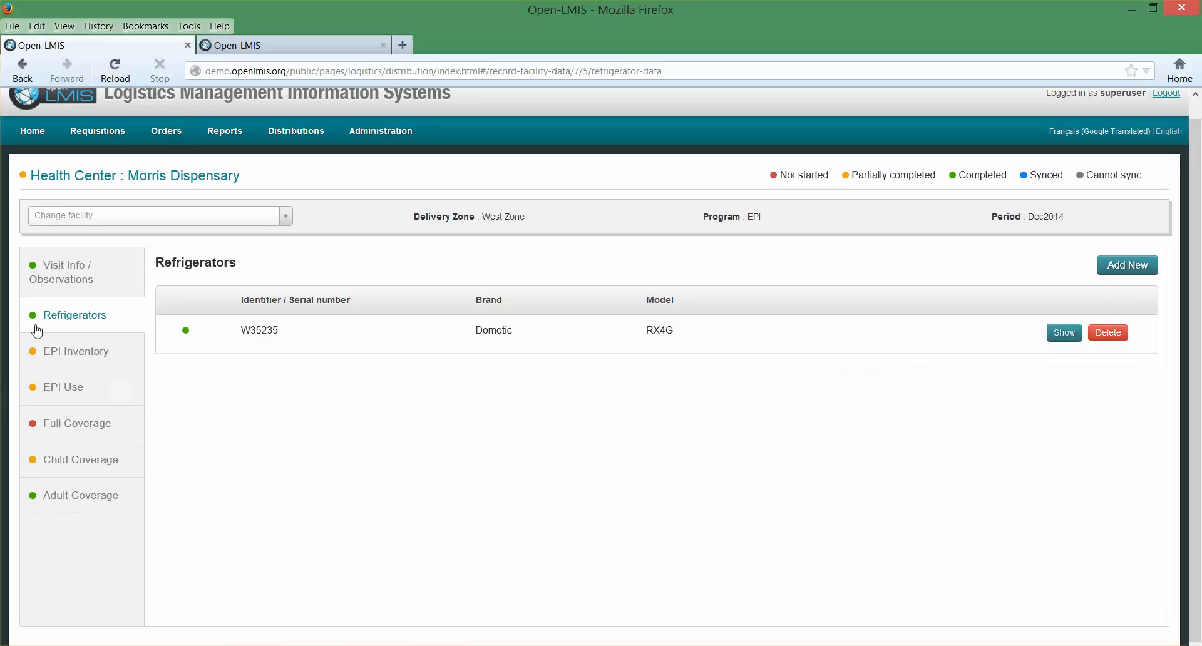
- In EPI Inventory, enter BCG quantities of 3 existing, 3 delivered and 1 spoiled, and set Polio (10 dose) spoiled quantity to 0
left_click(62, 357)
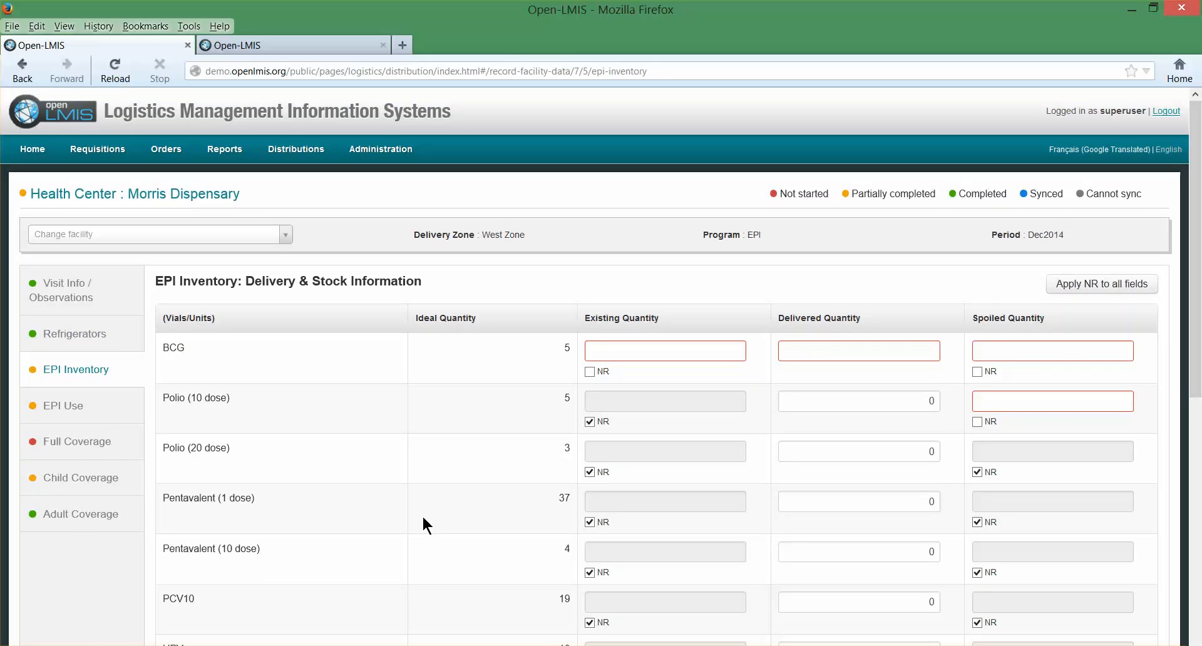
scroll(769, 457, "down", 8)
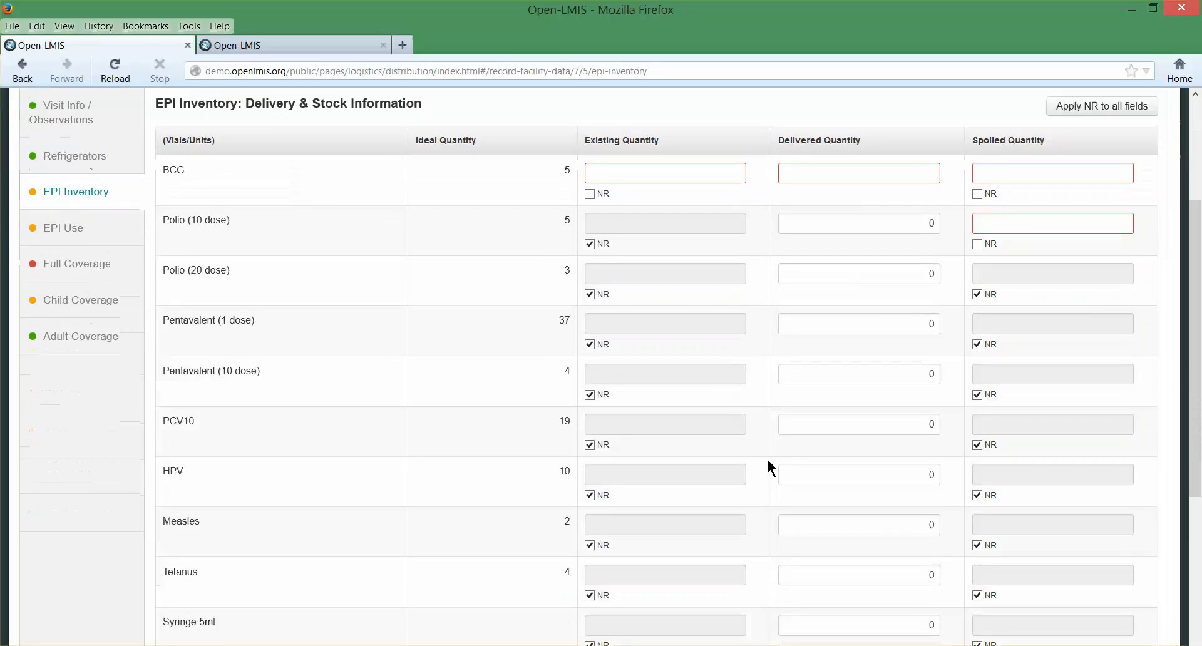
scroll(760, 456, "up", 8)
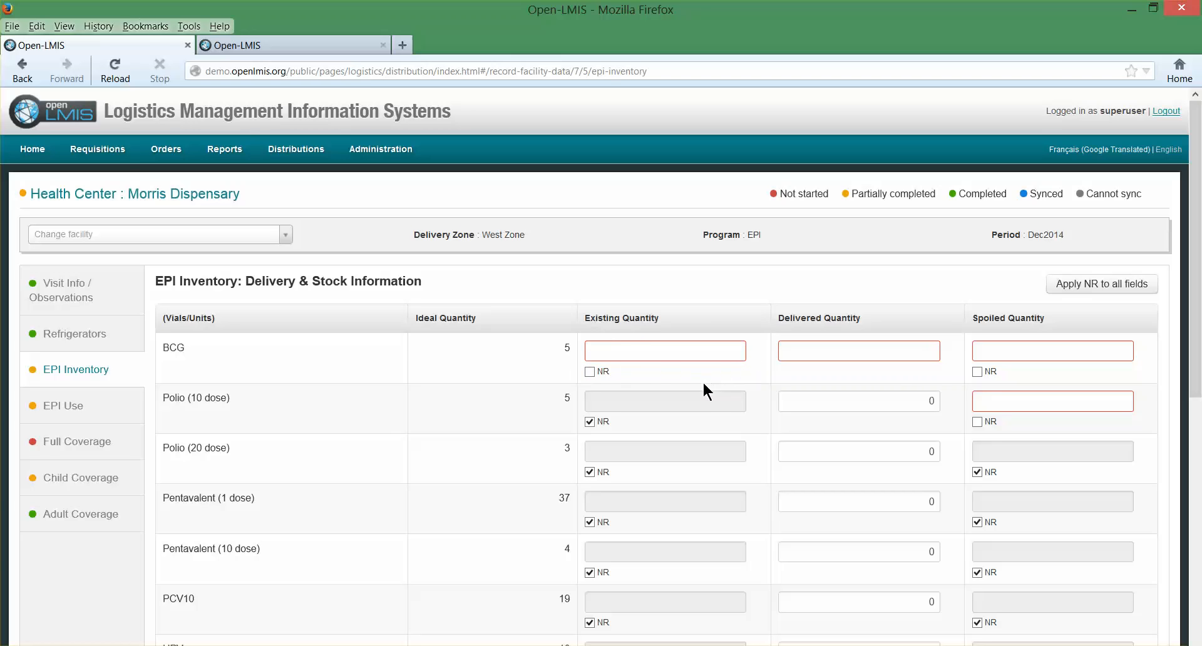
left_click(713, 351)
type("3")
left_click(856, 353)
type("3")
left_click(1079, 348)
type("1")
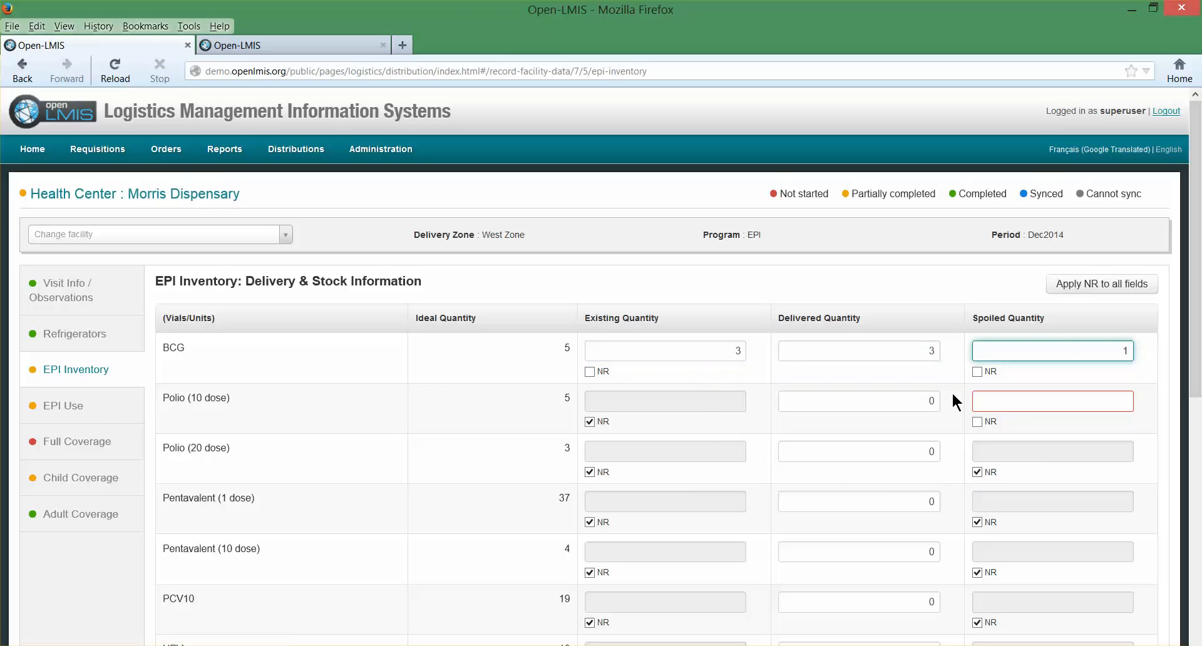
left_click(1085, 442)
type("0")
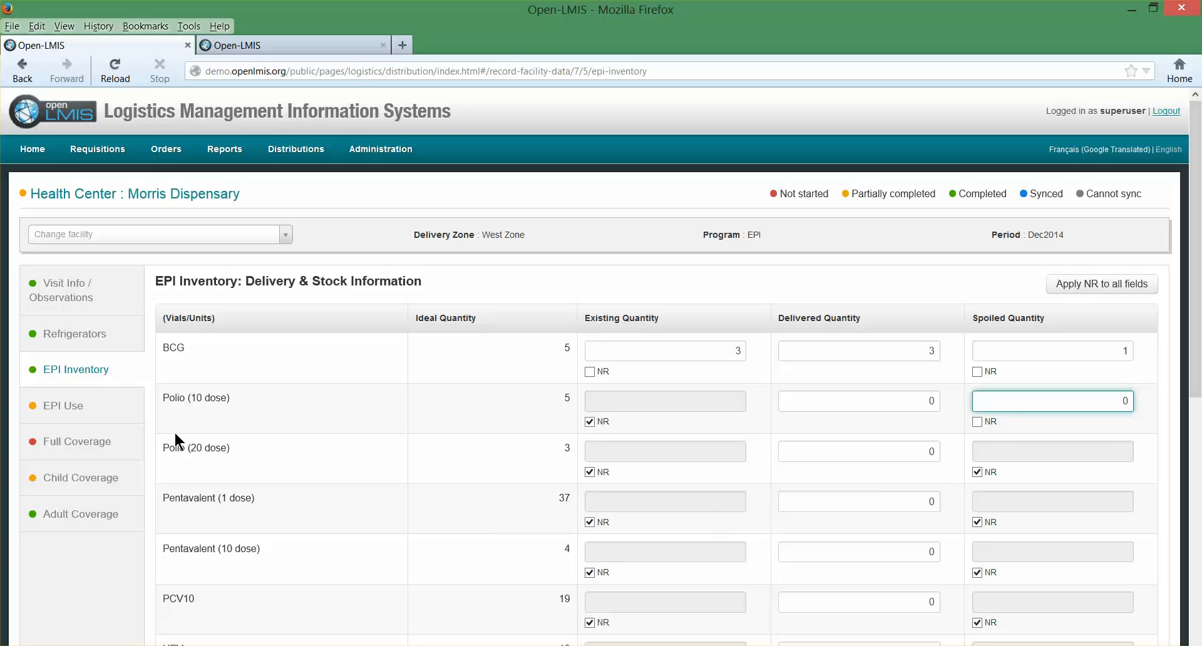
- In EPI Use, enter a BCG stock at first of month of 66 and a received quantity of 50
left_click(69, 410)
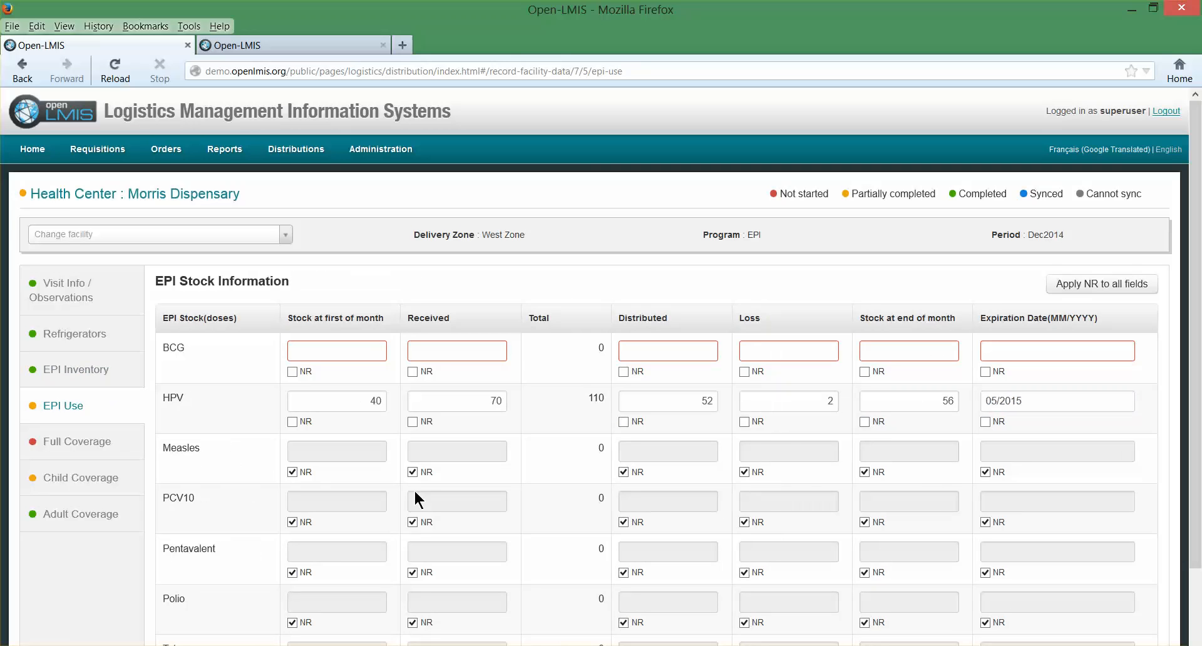
scroll(766, 447, "down", 3)
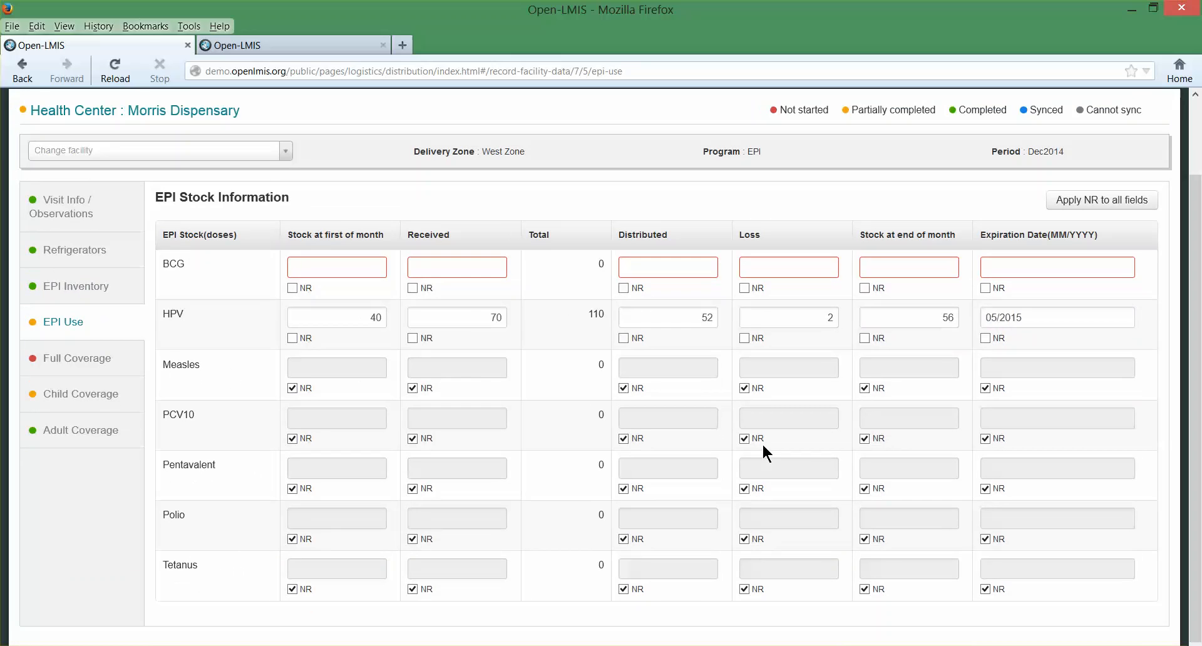
scroll(745, 467, "up", 3)
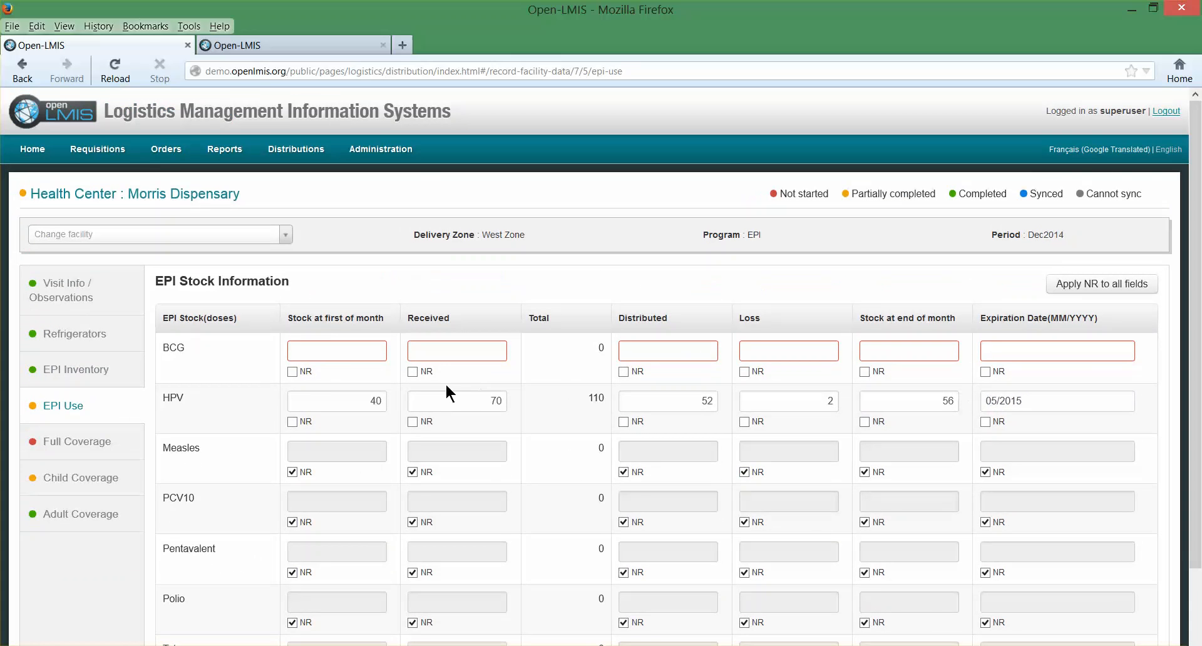
left_click(361, 348)
type("66")
key("Tab")
type("50")
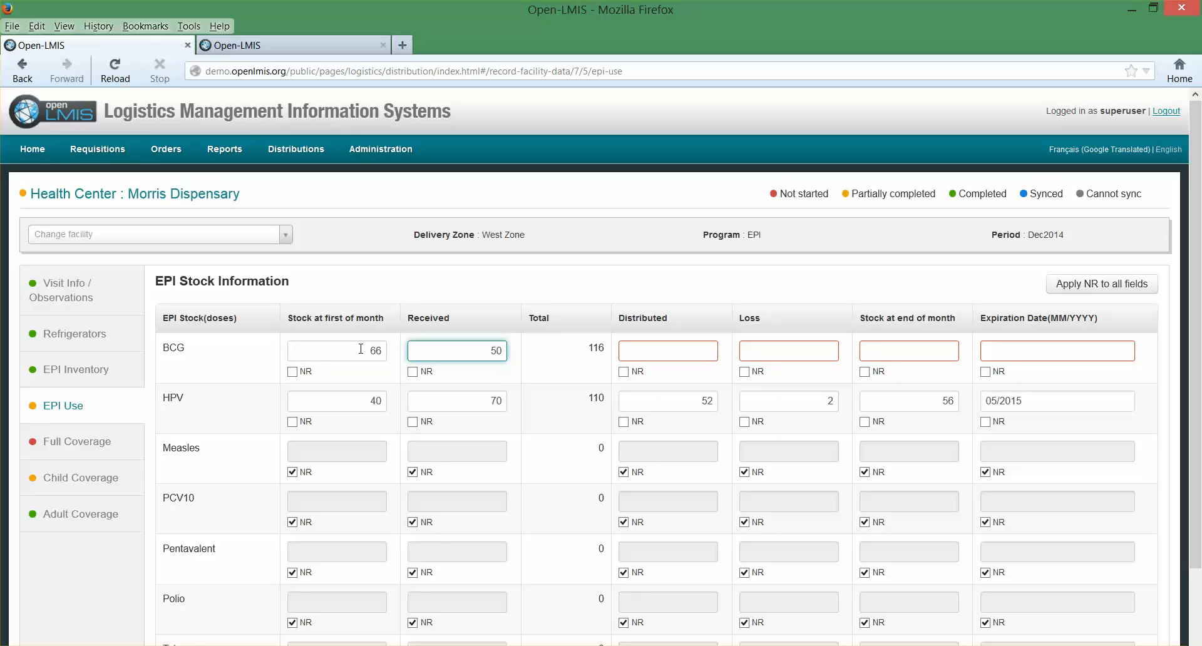
- Complete the BCG use row with 57 distributed, 5 loss, 64 stock at end of month and expiration date 03/2015
key("Tab")
type("57")
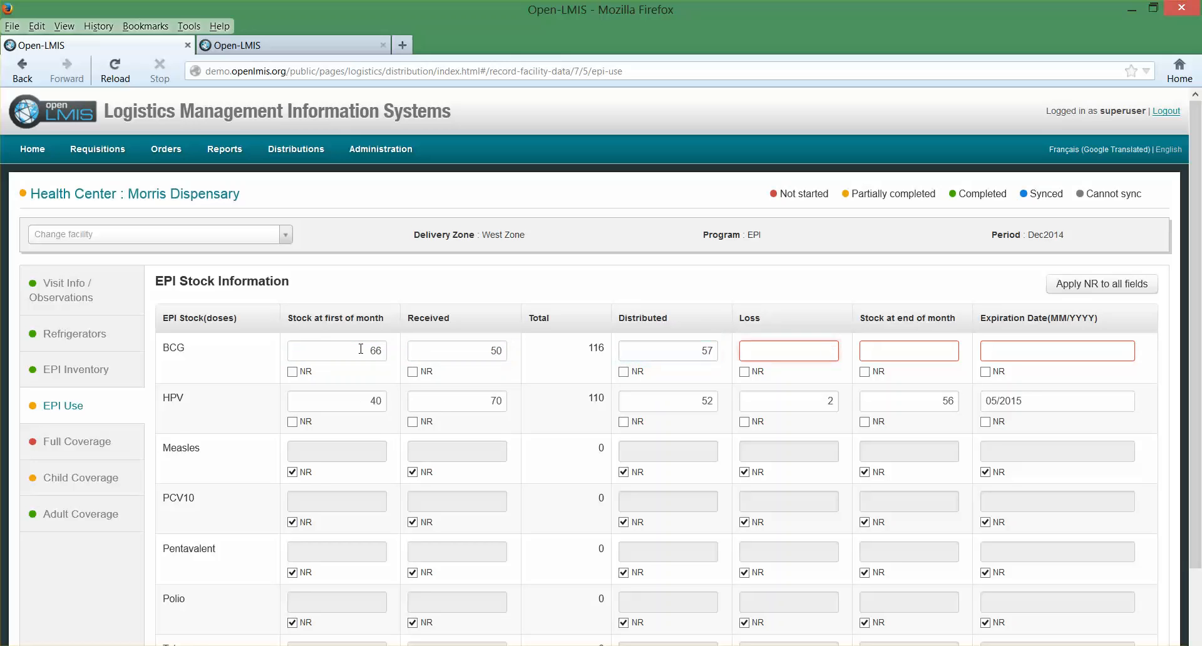
type("5")
key("Tab")
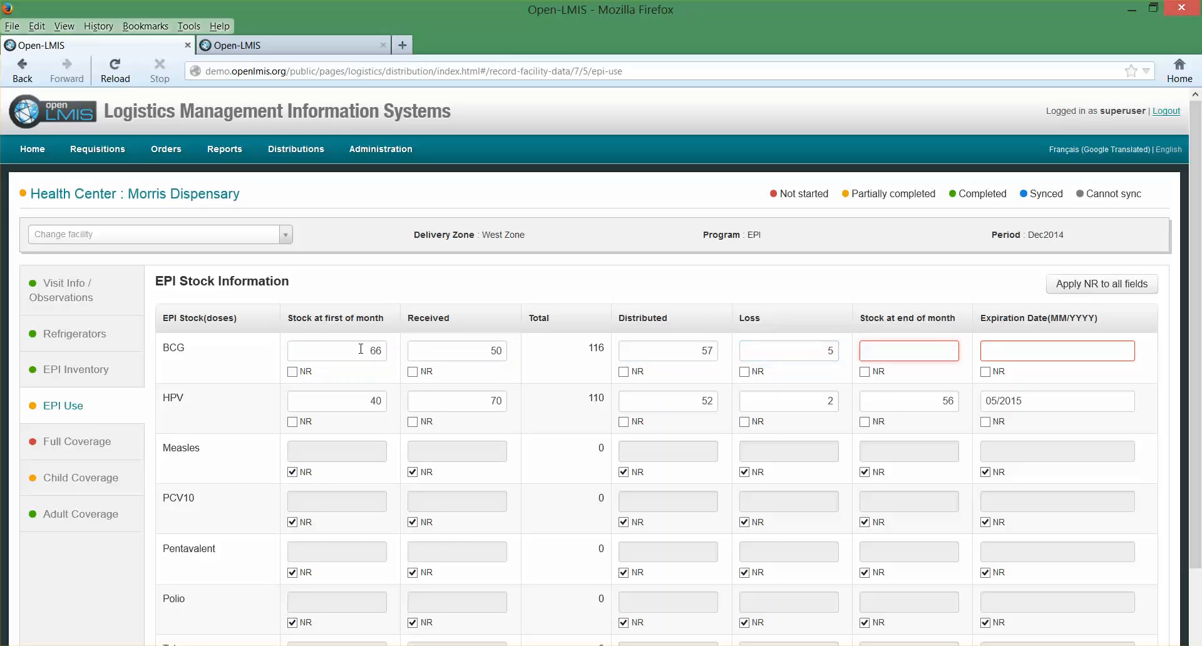
type("64")
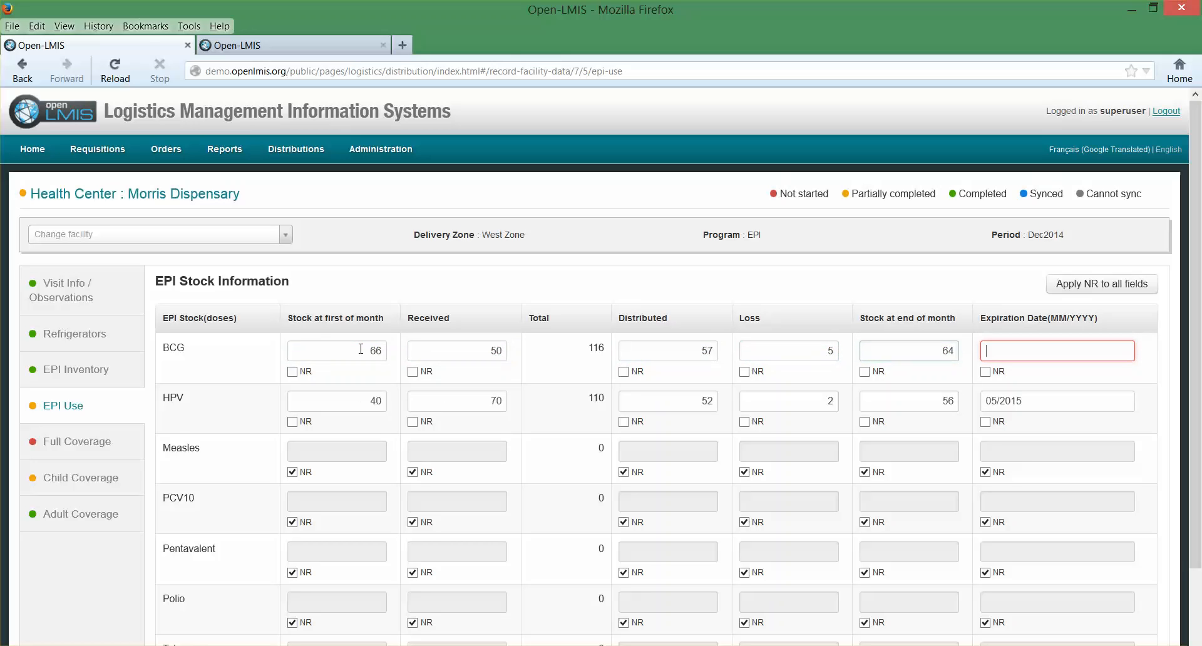
type("03/2015")
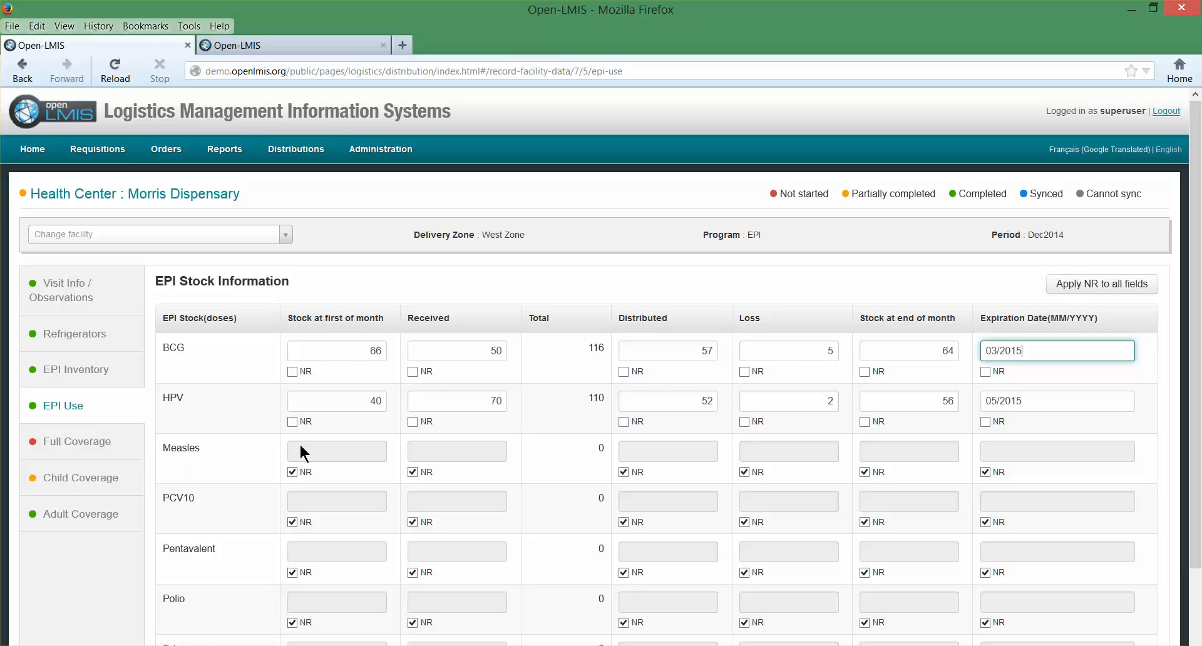
- In Full Coverage, enter completely vaccinated females as 12 health center and 5 outreach, and males as 16 health center and 2 outreach
left_click(106, 444)
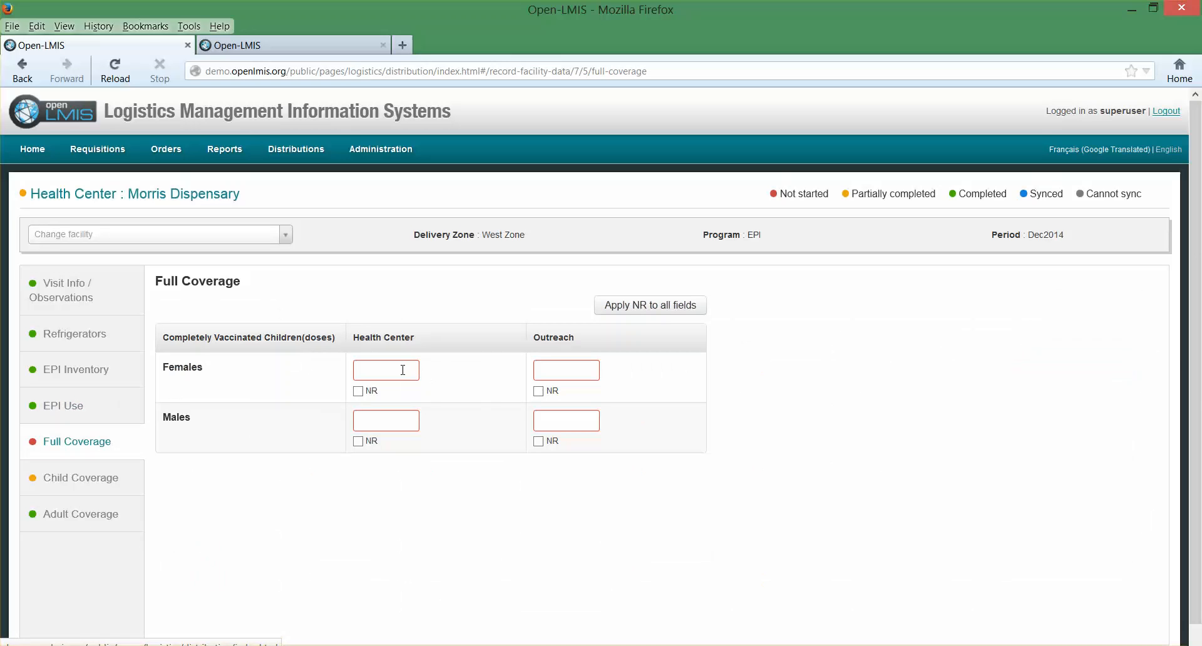
left_click(407, 370)
type("12")
key("Tab")
type("5")
key("Tab")
type("16")
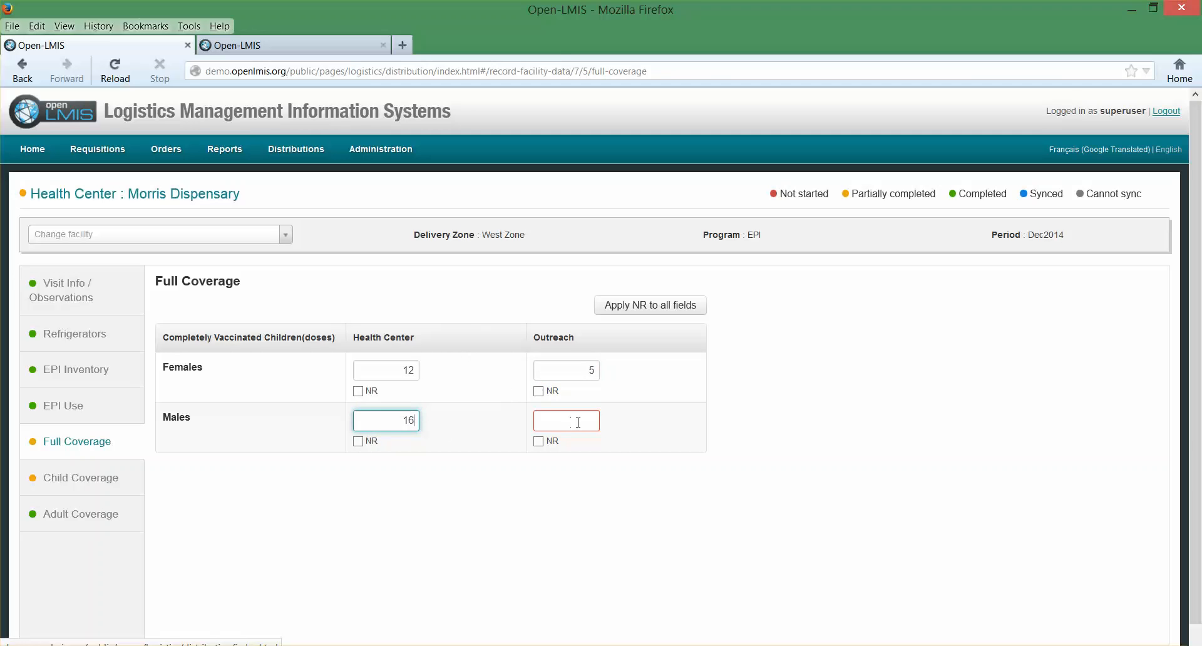
key("Tab")
type("2")
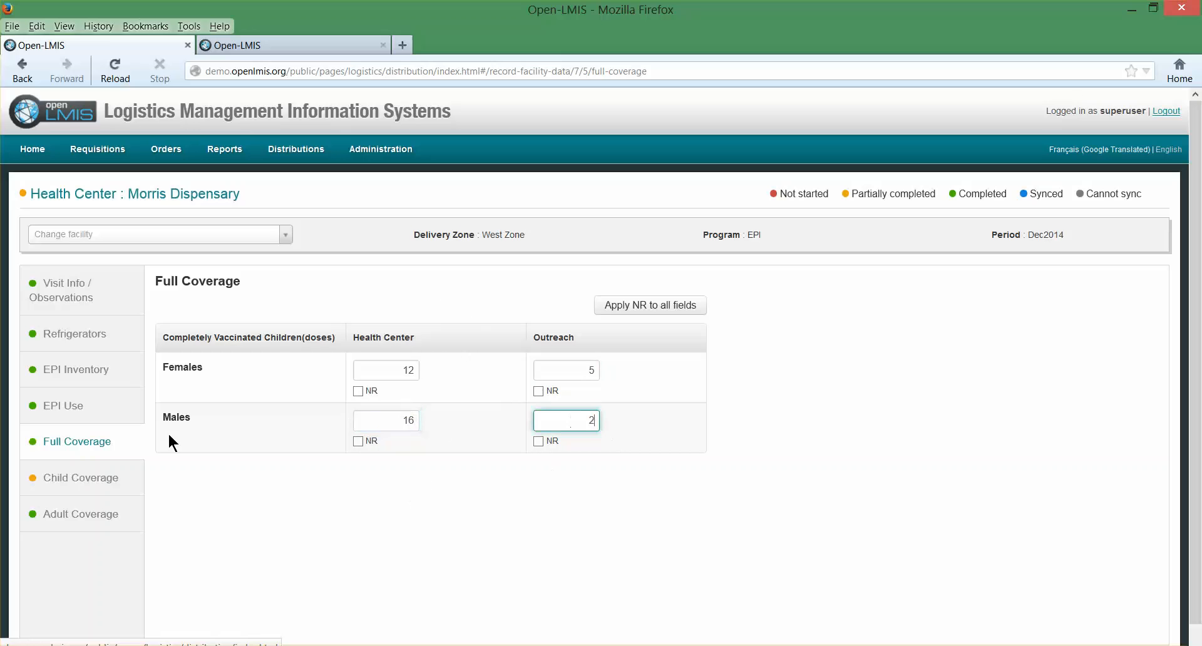
- In Child Coverage, enter BCG doses for 0-11 months as 6 health center and 6 outreach
left_click(99, 486)
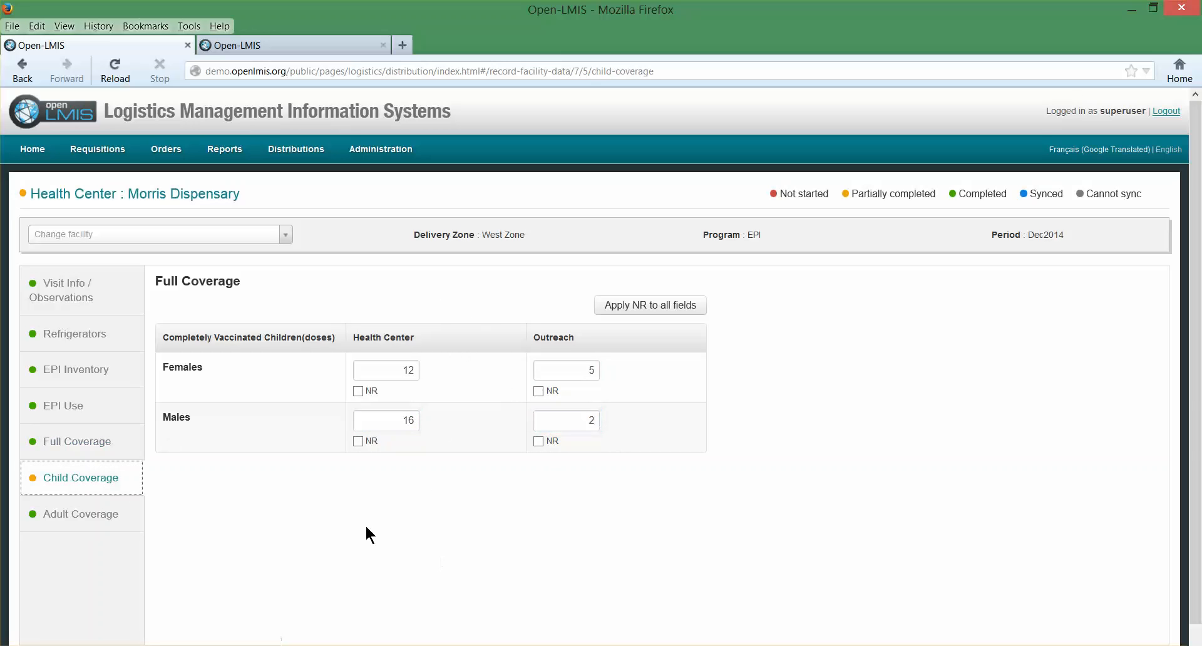
left_click(119, 478)
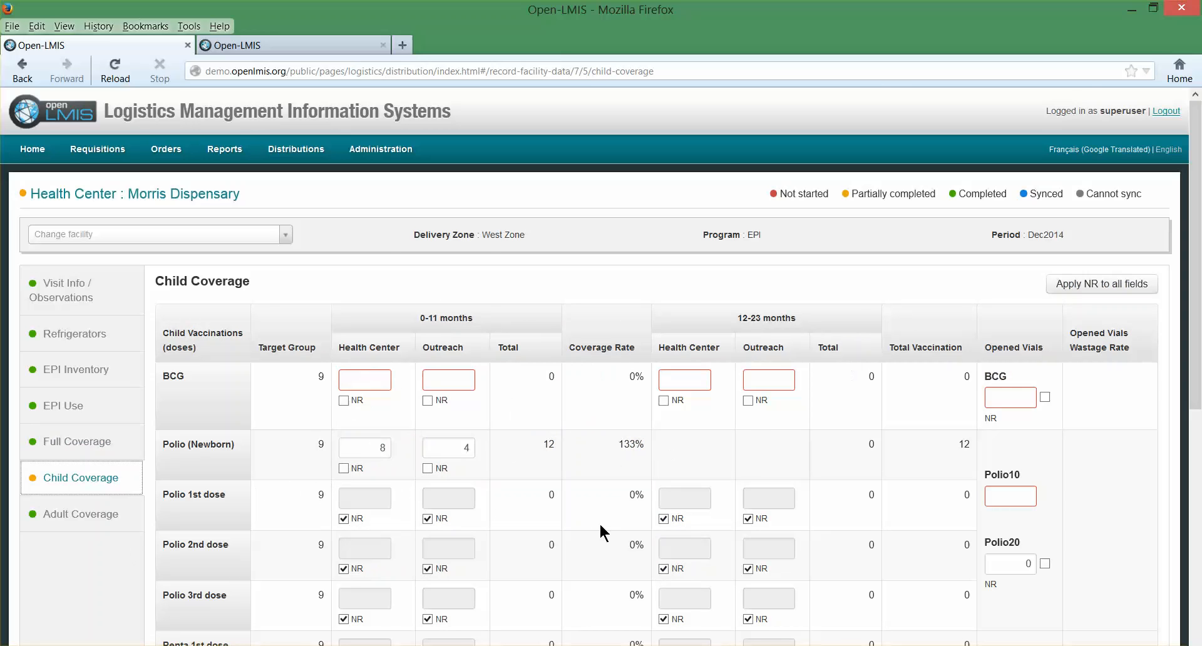
scroll(599, 529, "down", 3)
scroll(598, 528, "down", 3)
scroll(592, 523, "up", 4)
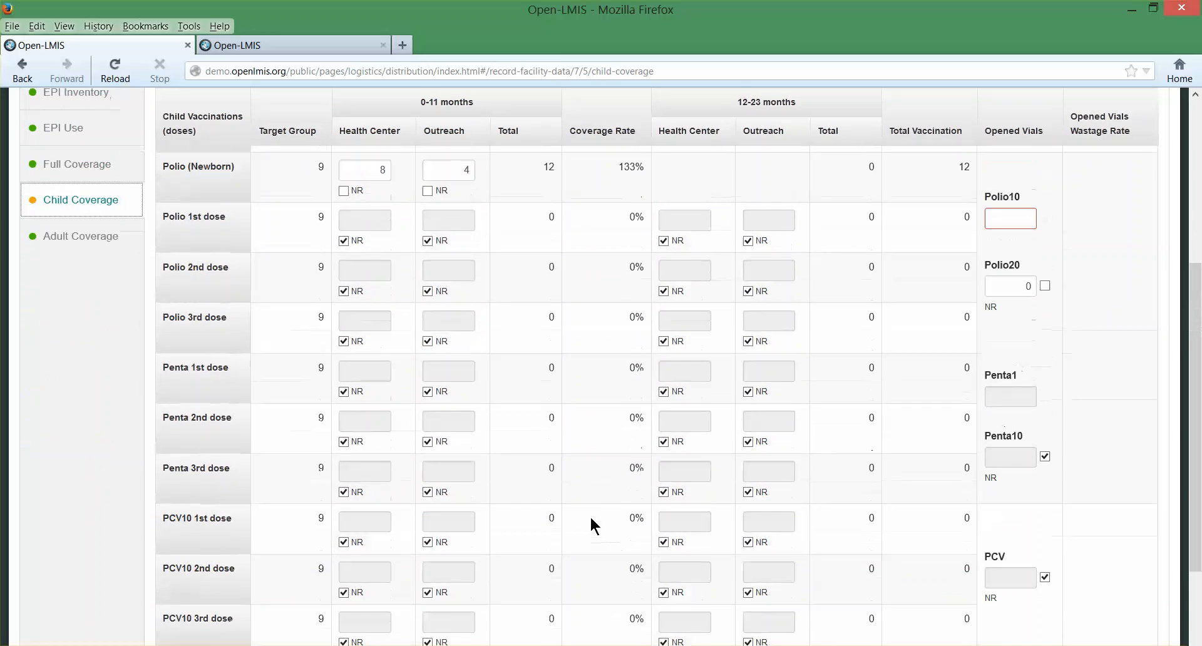
scroll(590, 516, "up", 3)
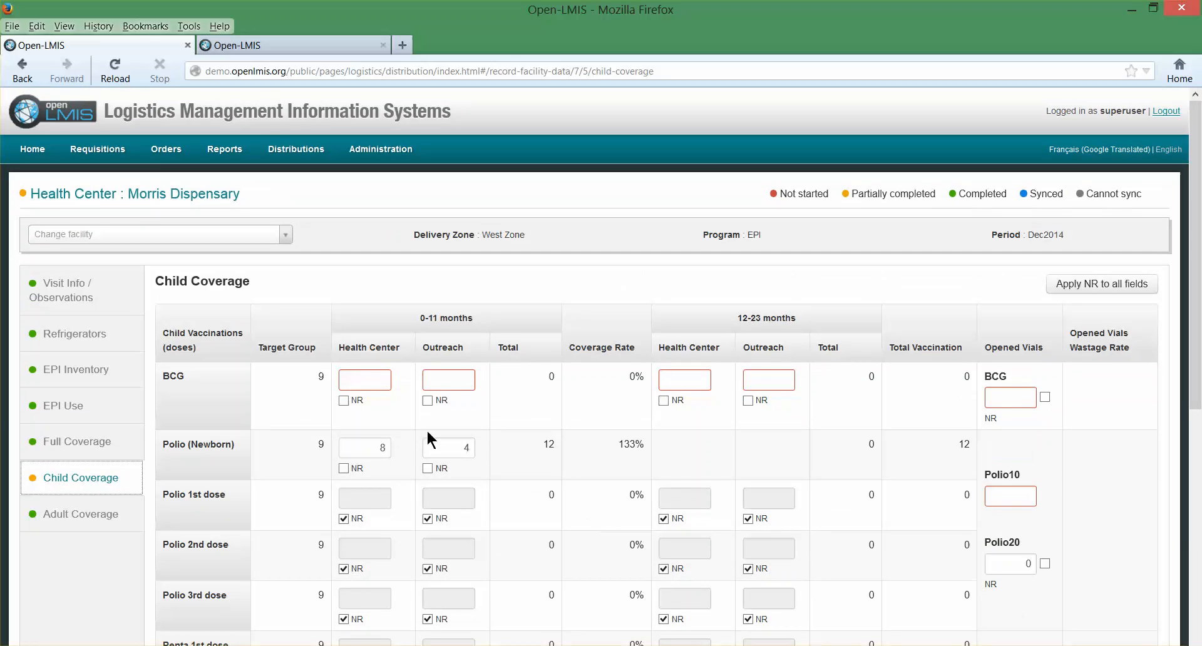
left_click(370, 380)
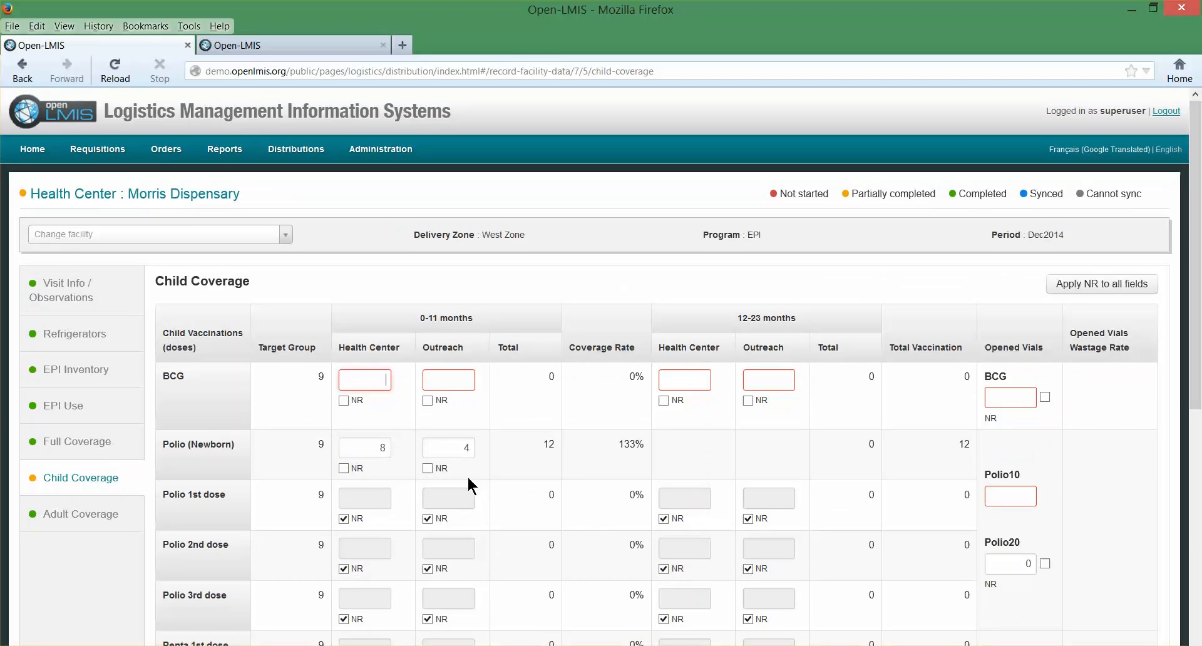
type("6")
left_click(447, 383)
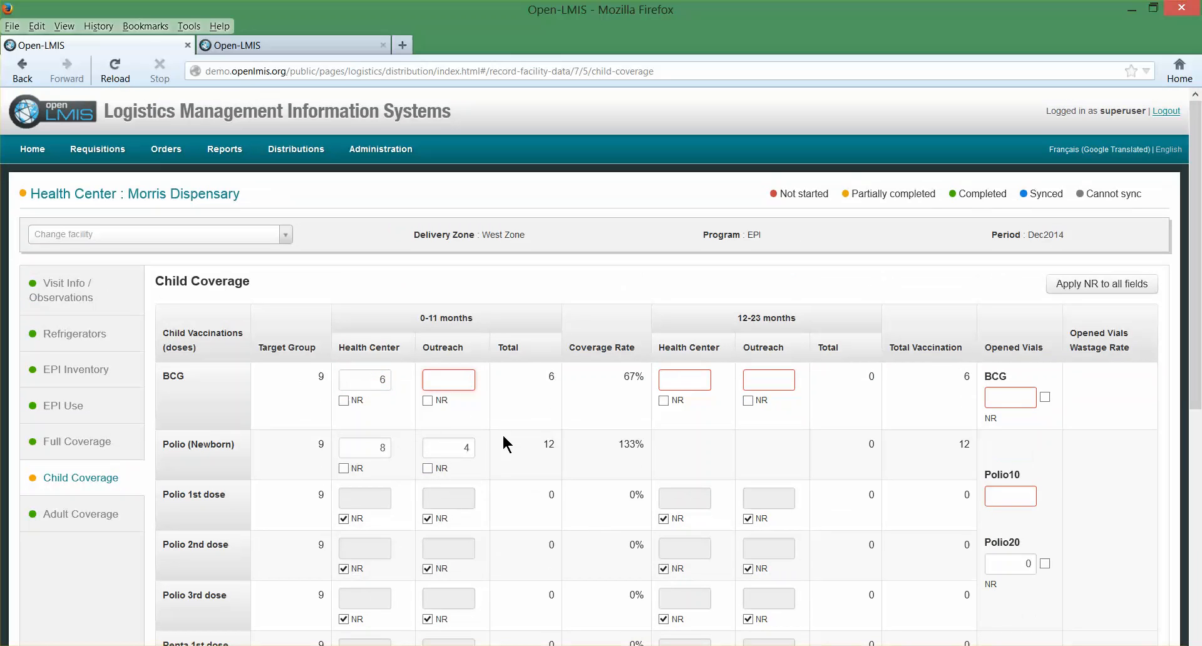
type("6")
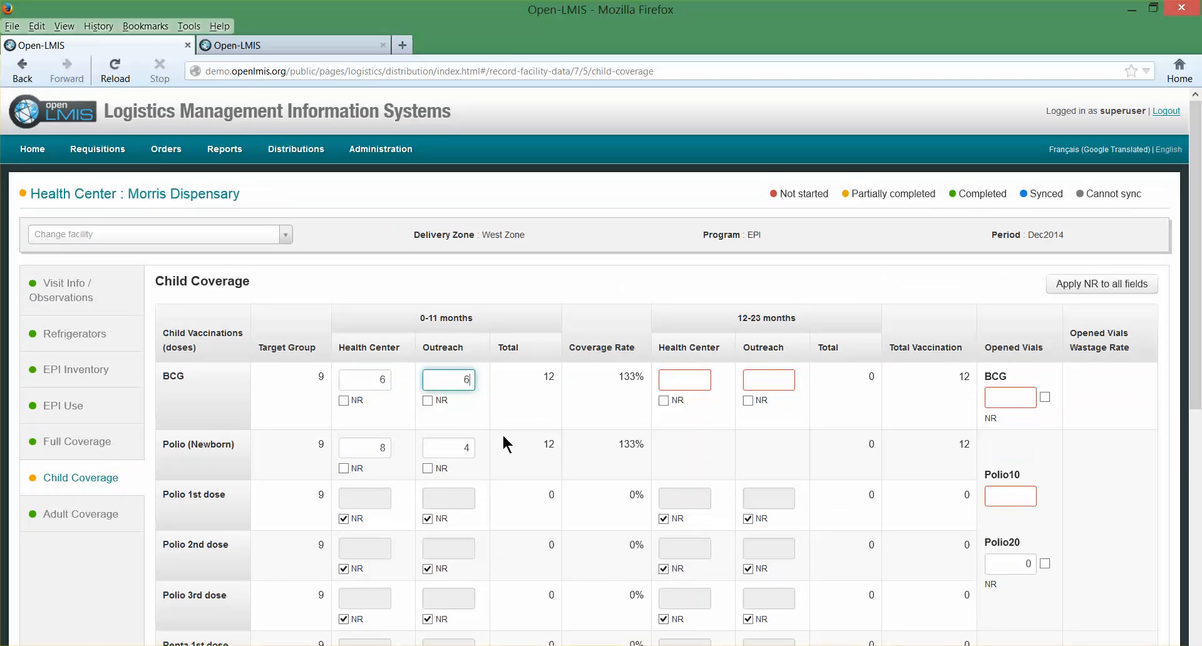
- Enter BCG doses for 12-23 months as 2 health center and 0 outreach
left_click(686, 378)
type("2")
left_click(767, 379)
type("0")
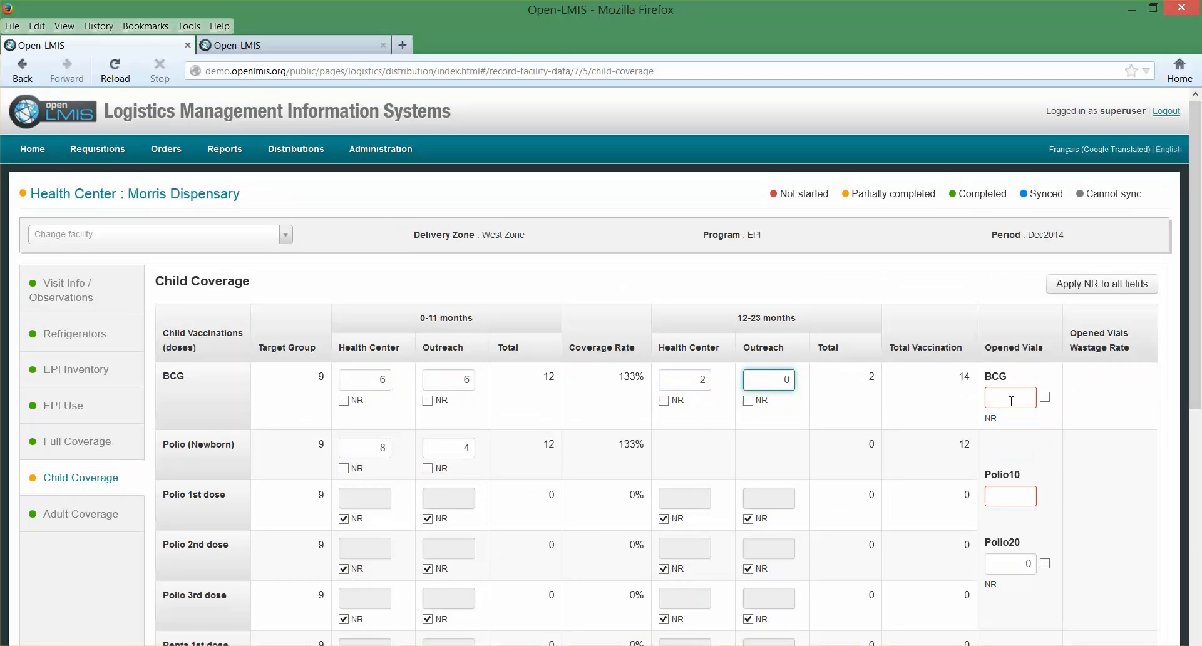
- Set the opened vials in Child Coverage to 1 for BCG and 2 for Polio10
left_click(1011, 400)
type("1")
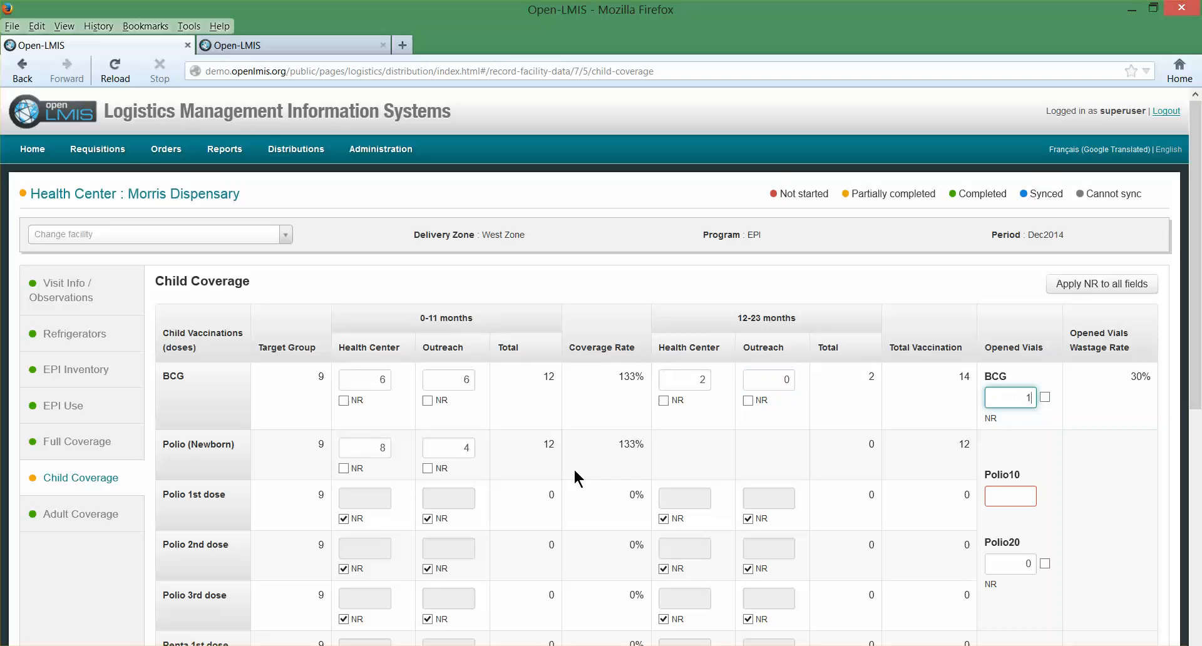
left_click(1009, 500)
type("2")
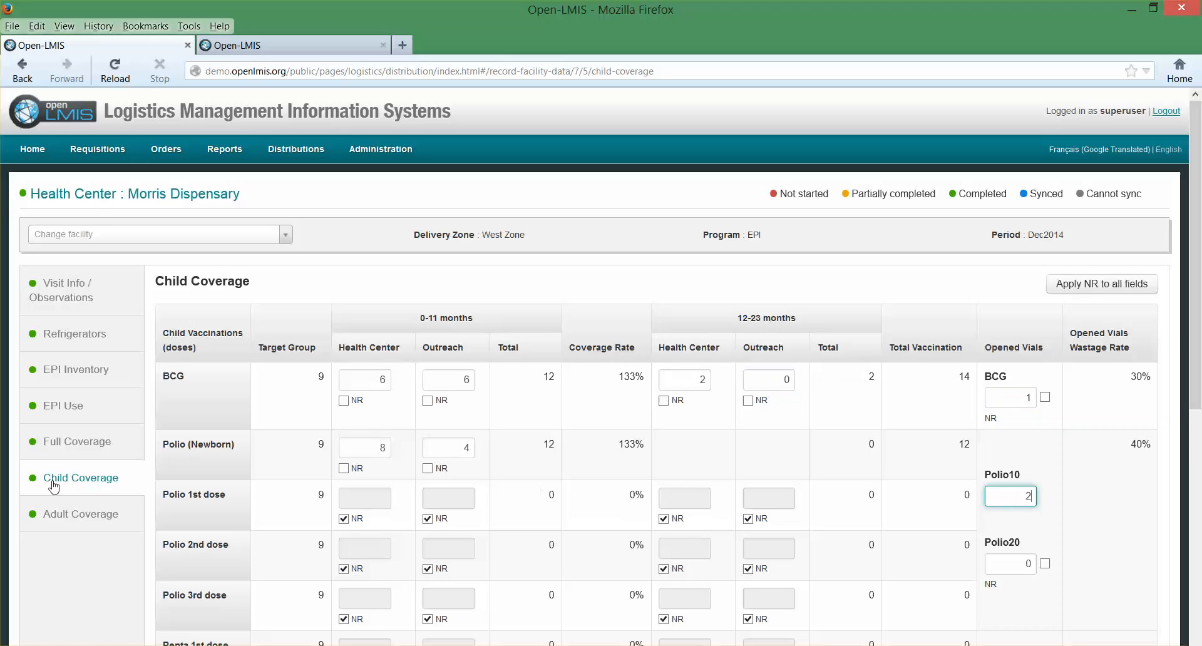
- Review the Adult Coverage section for Morris Dispensary and check the status of each facility in the facility list
left_click(74, 517)
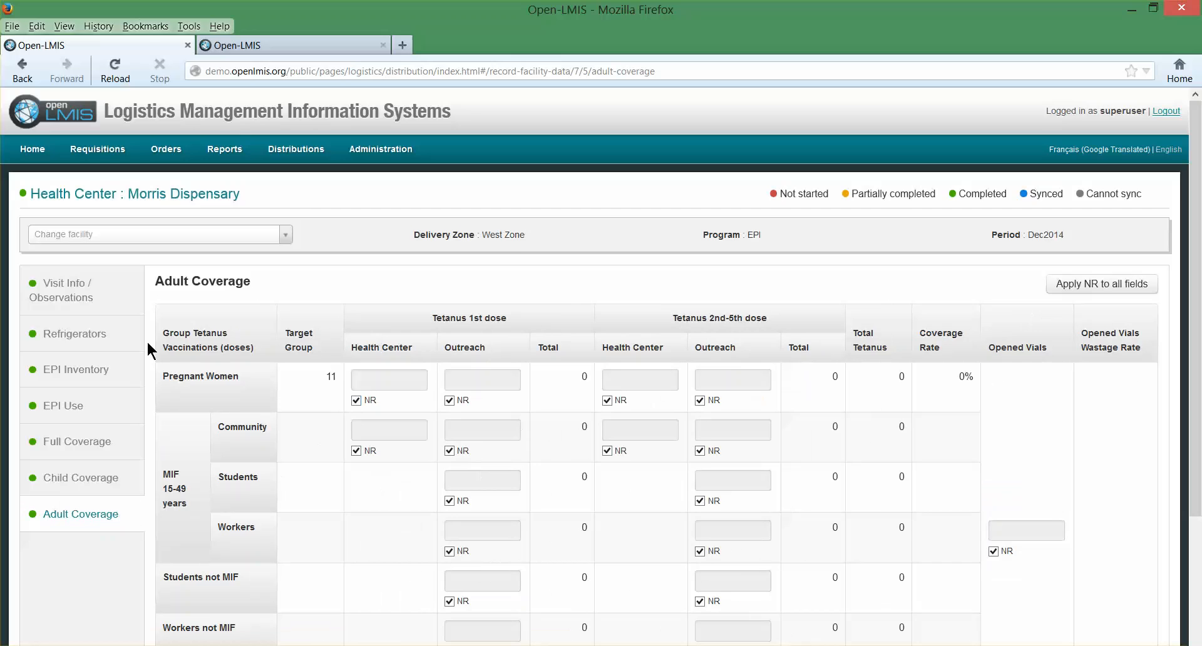
scroll(207, 623, "down", 3)
scroll(512, 330, "up", 2)
scroll(512, 329, "up", 1)
left_click(289, 235)
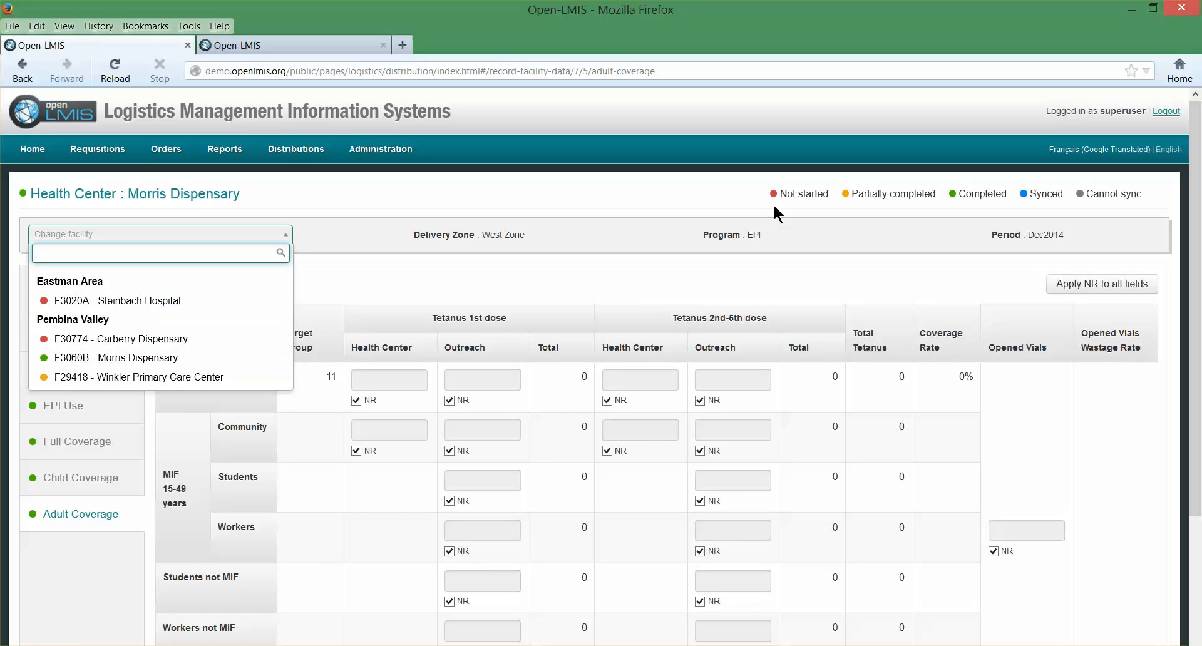
left_click(670, 300)
- Return to distribution management and sync the completed facilities of the West Zone EPI Dec2014 distribution
mouse_move(286, 152)
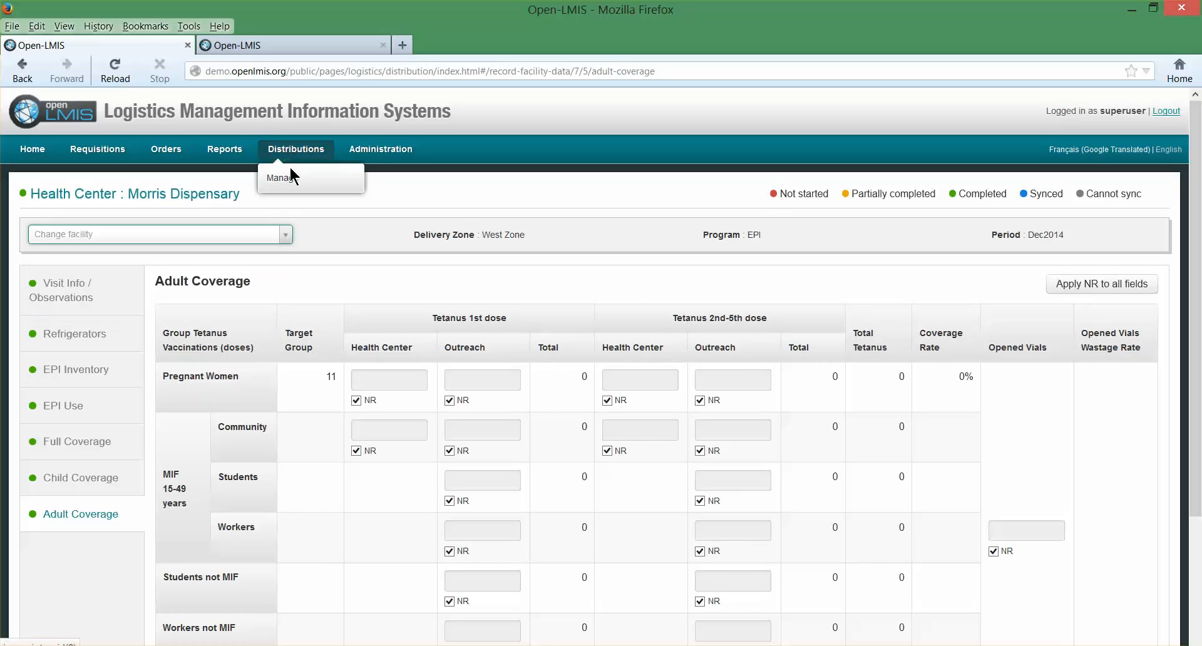
left_click(289, 178)
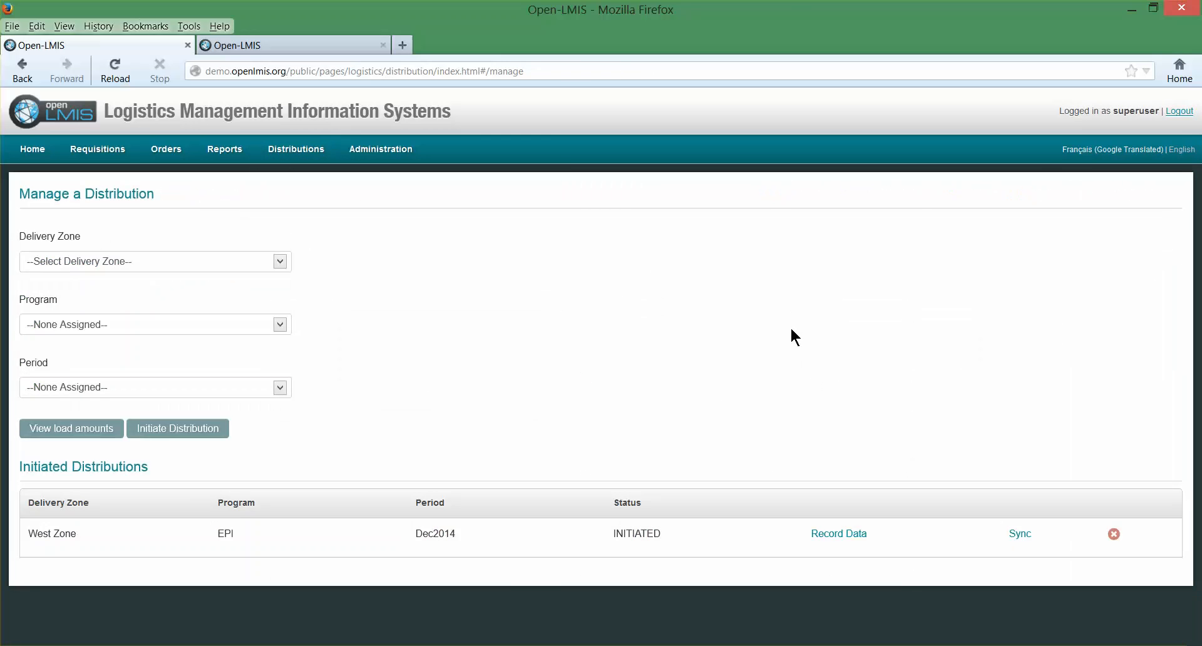
left_click(1020, 535)
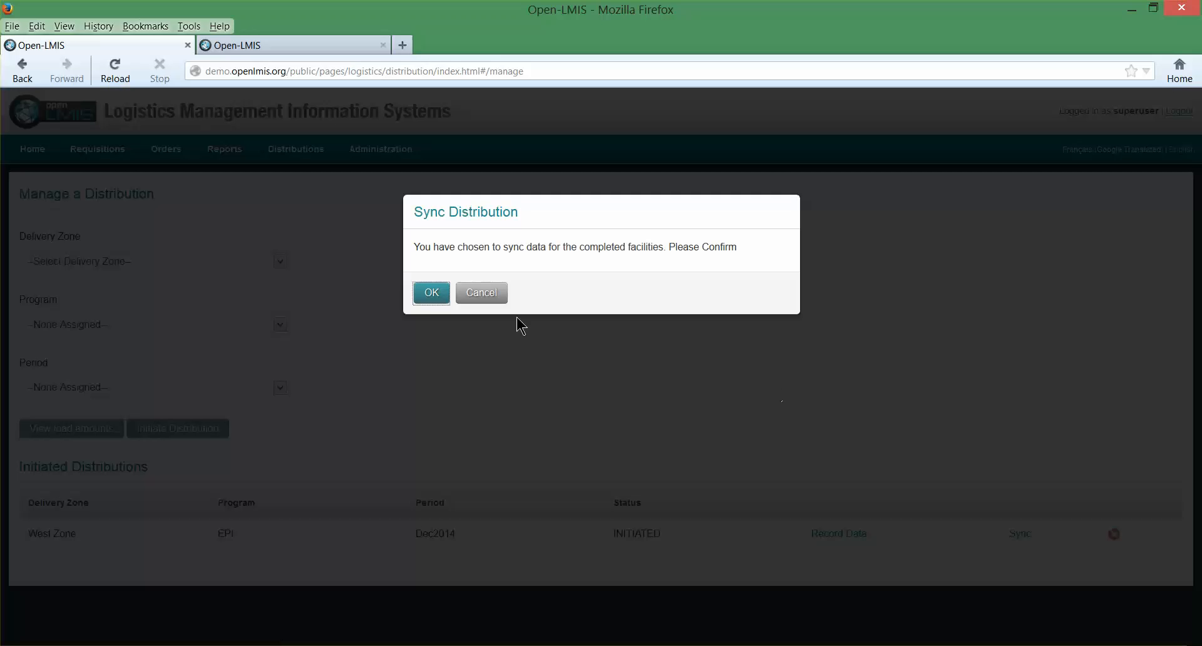
left_click(431, 297)
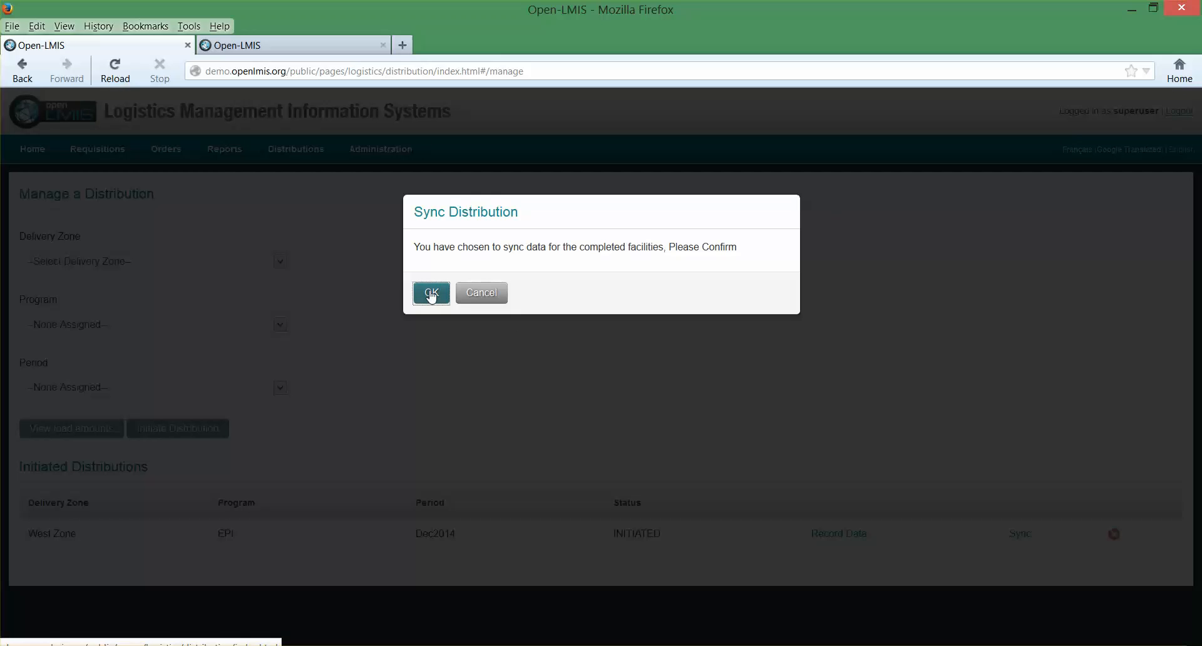
left_click(432, 296)
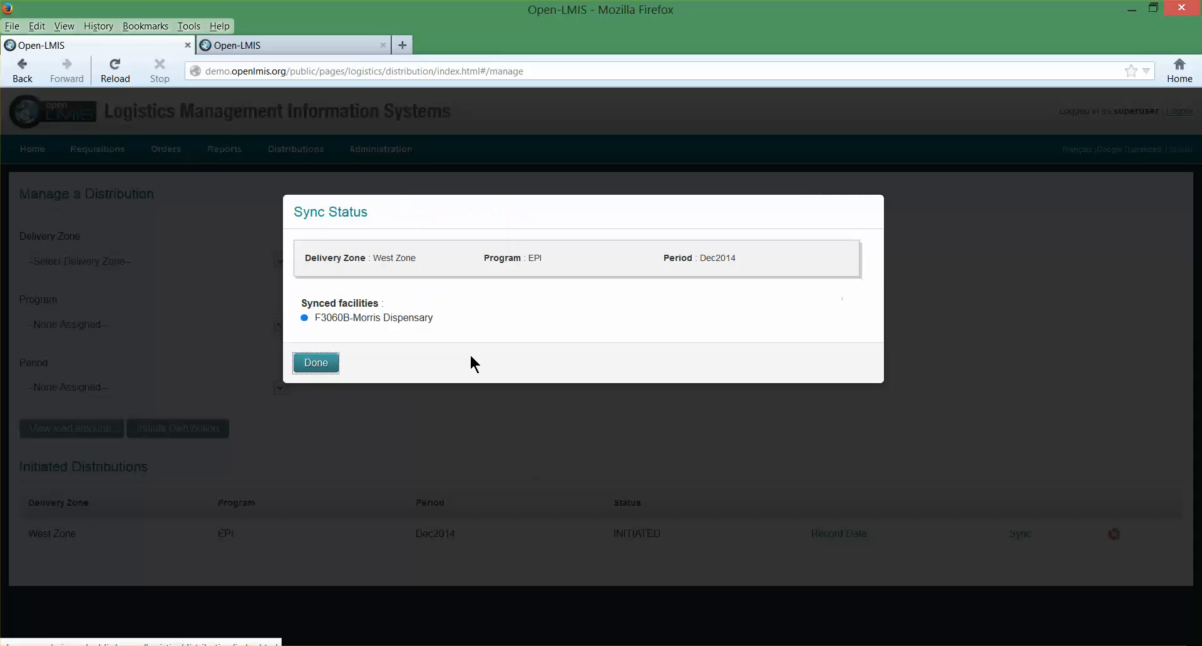
left_click(330, 363)
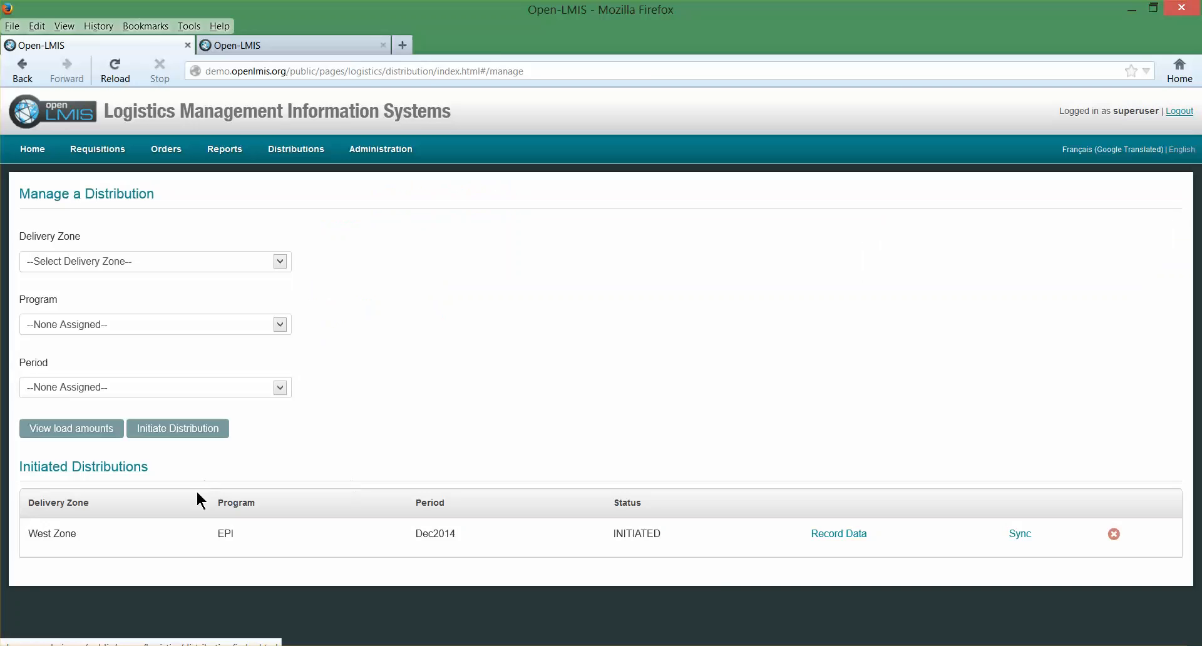
- Reopen data recording for the West Zone EPI distribution and check the sync status of Morris Dispensary in the facility list
left_click(820, 534)
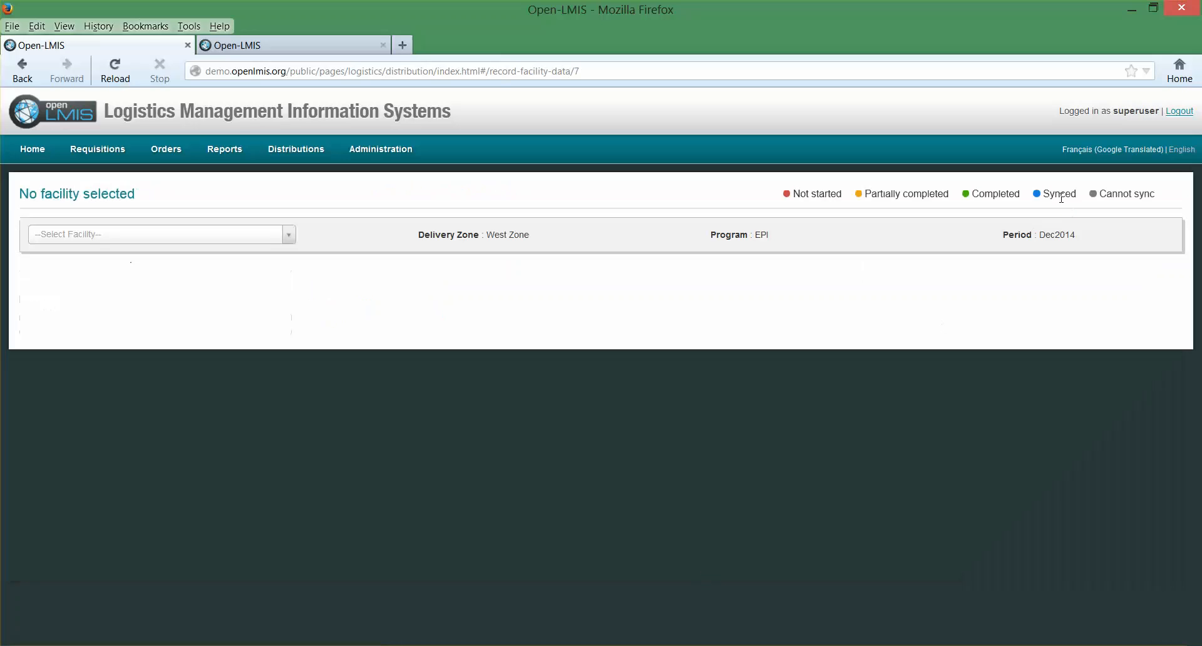
left_click(290, 236)
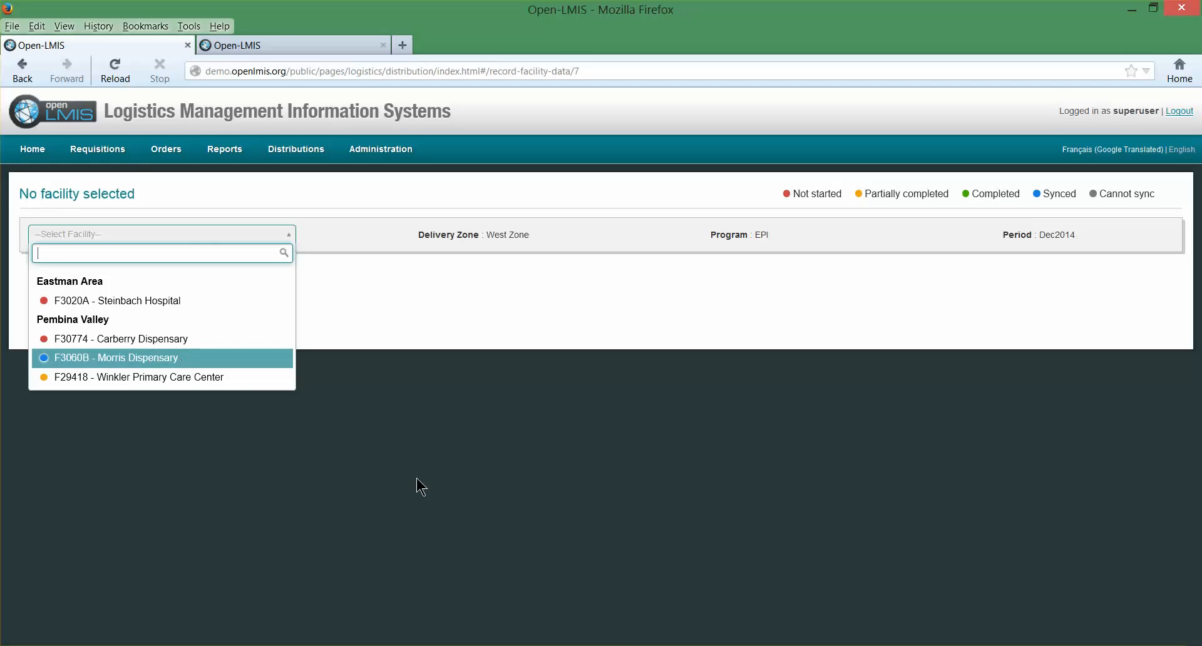
left_click(478, 481)
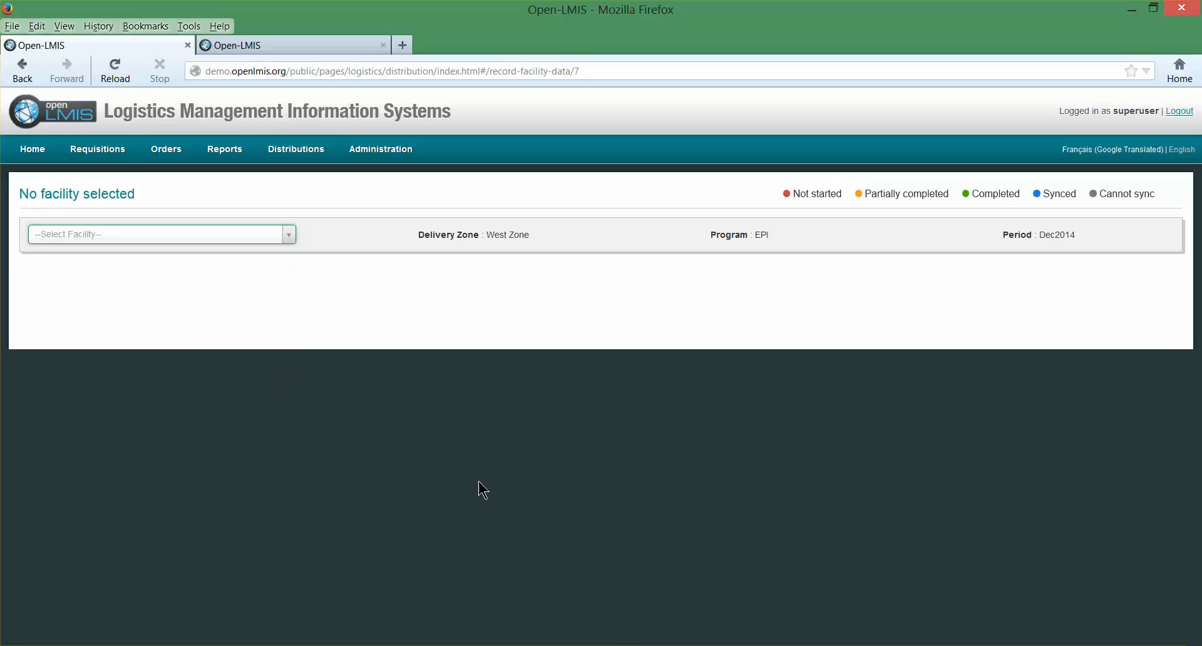